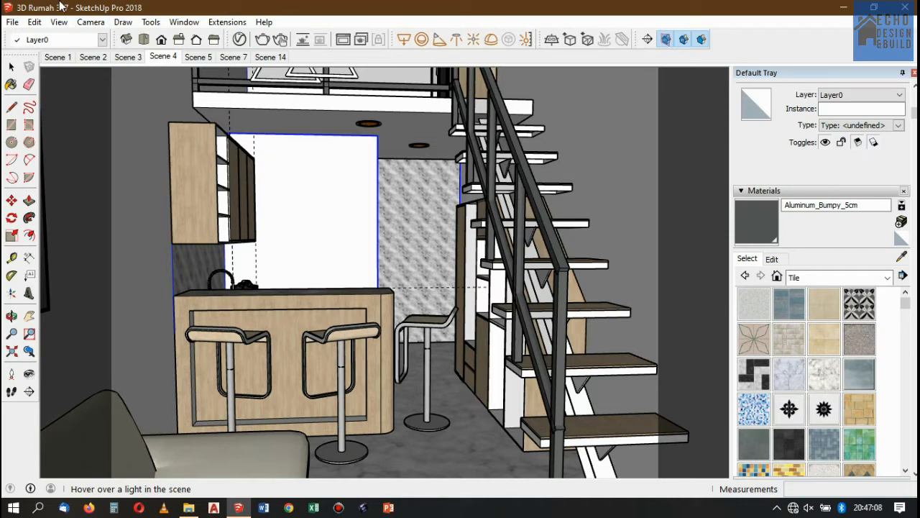
key("b")
key("space")
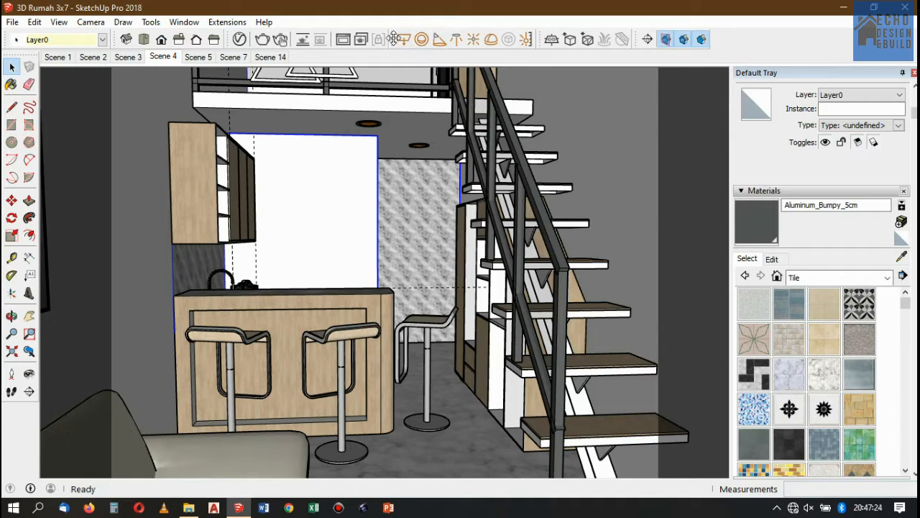
left_click_drag(394, 38, 471, 35)
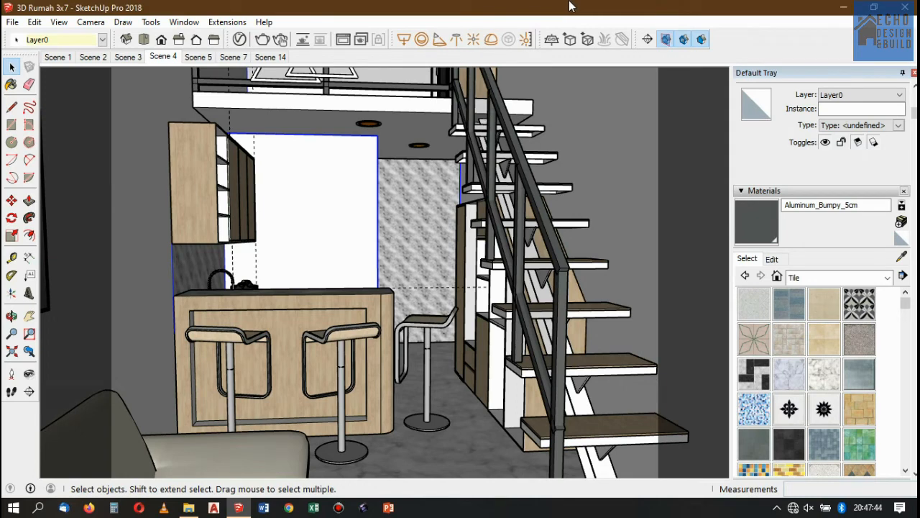
mouse_move(543, 6)
mouse_move(394, 7)
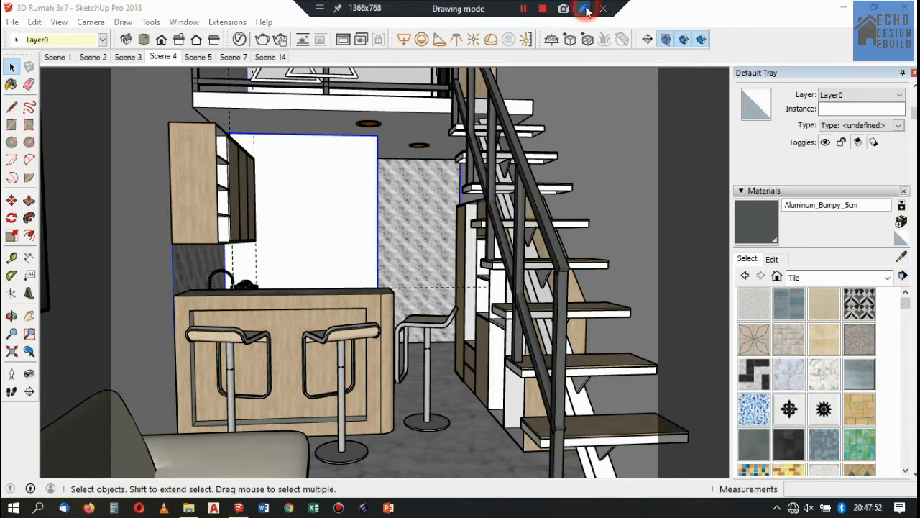
left_click(581, 9)
left_click(909, 48)
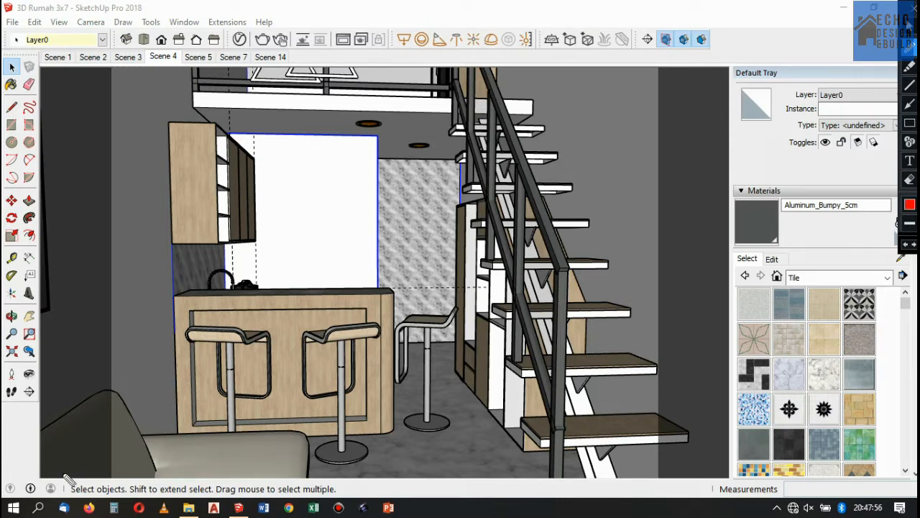
mouse_move(63, 473)
left_mouse_down()
mouse_move(305, 468)
mouse_move(348, 503)
mouse_move(162, 509)
mouse_move(57, 483)
mouse_move(63, 474)
left_mouse_up()
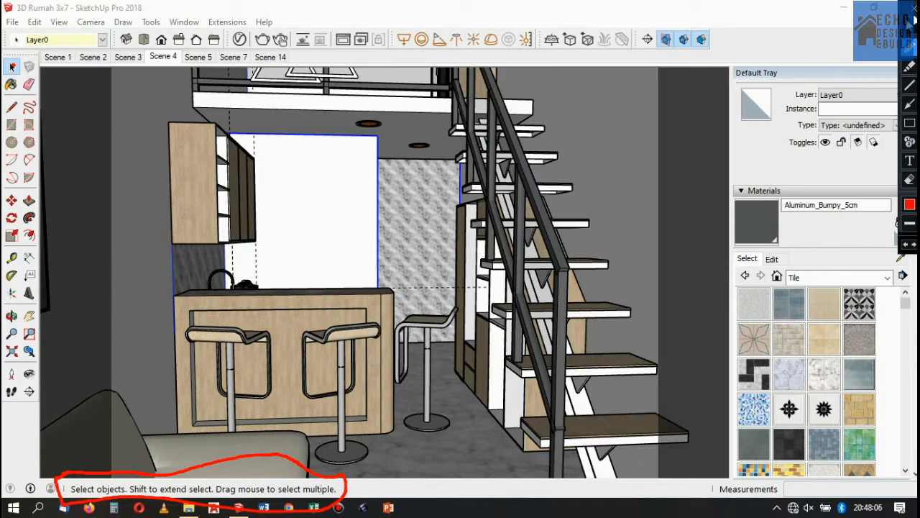
left_click(912, 30)
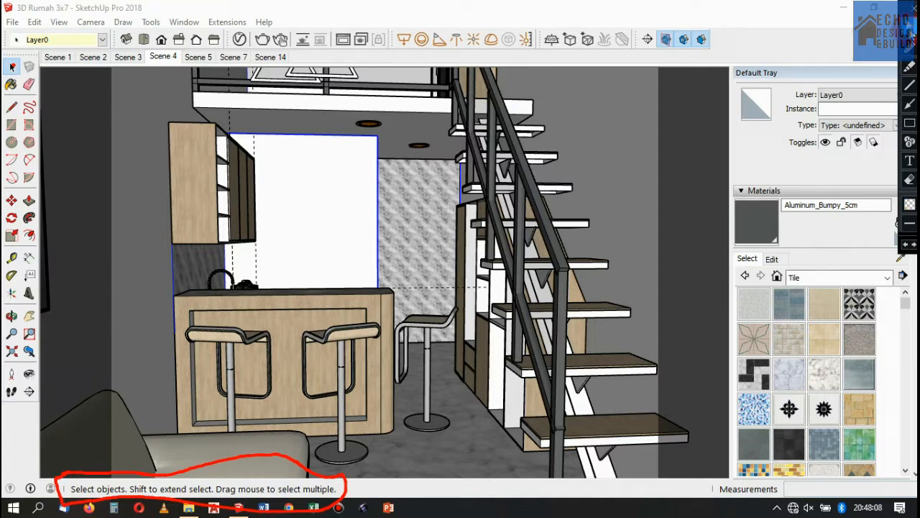
- Activate the V-Ray rectangle light tool to read its status hint, and return to the Select tool
left_click(12, 66)
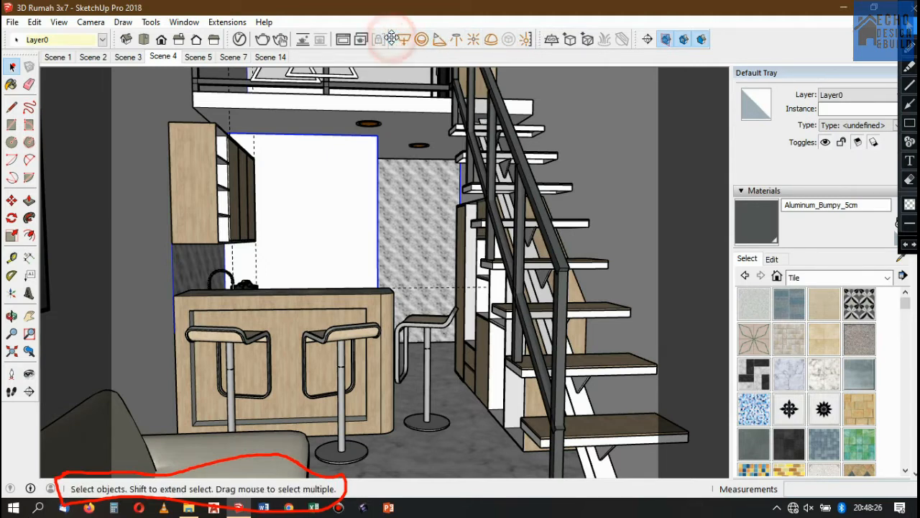
left_click(404, 41)
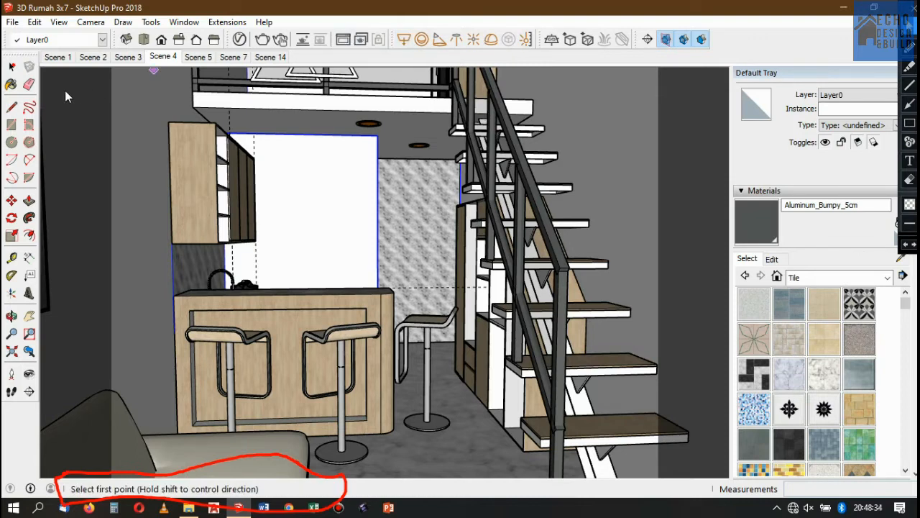
left_click(12, 67)
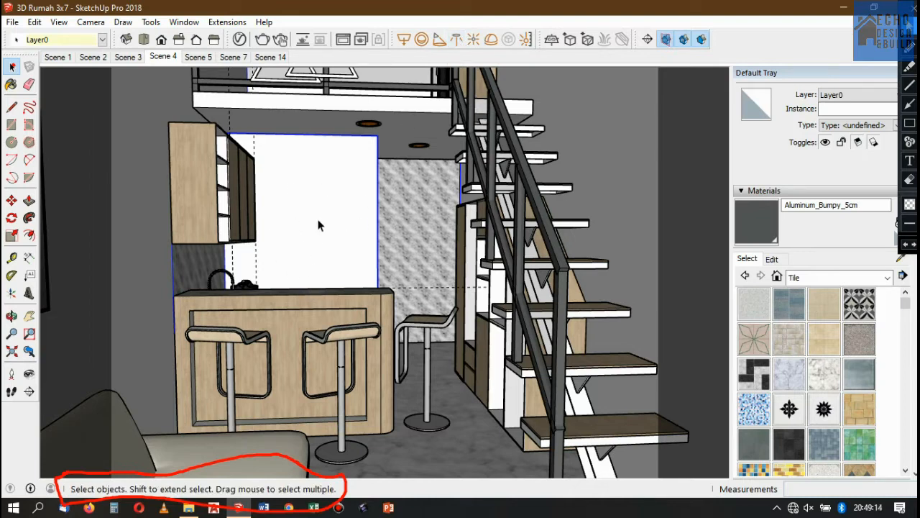
- Switch to File Explorer and open the Best IES 1 folder in E:, Sketchup2018 LIBRARY, 01IES_ Lights_ Collections, IES Collection
left_click(187, 508)
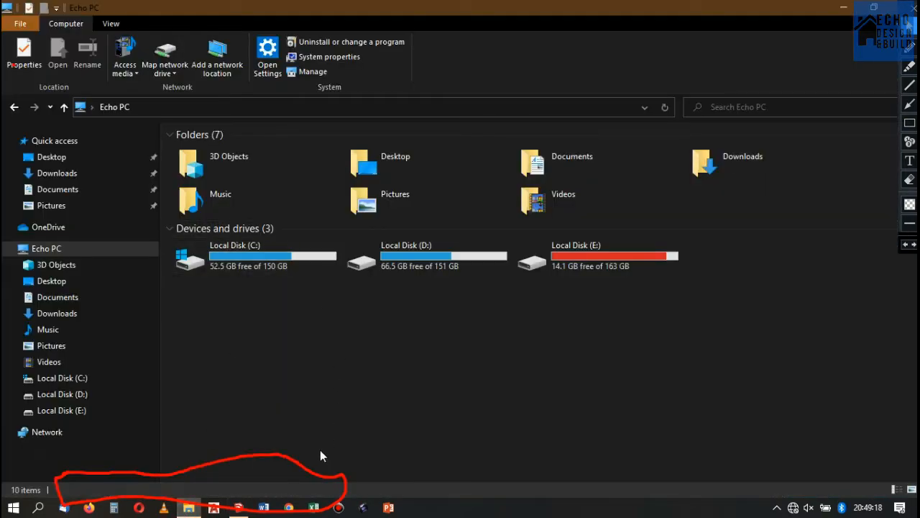
left_click(912, 8)
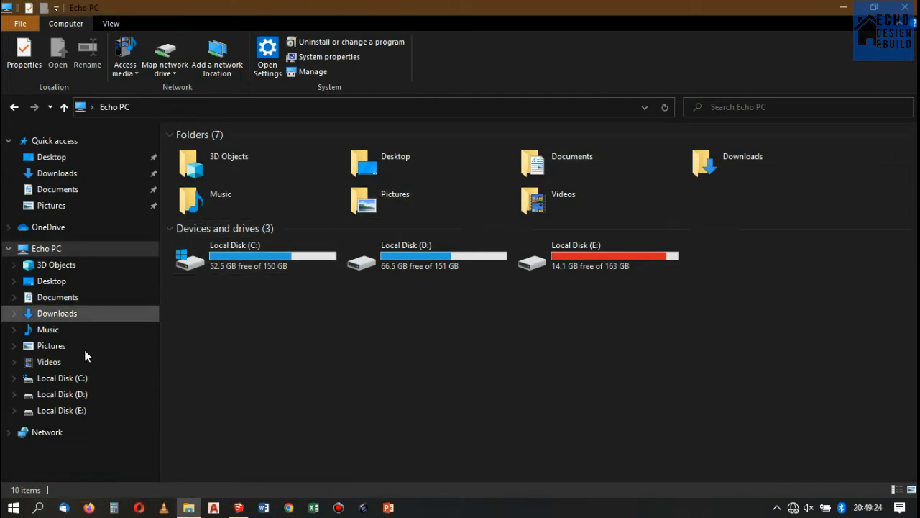
left_click(62, 410)
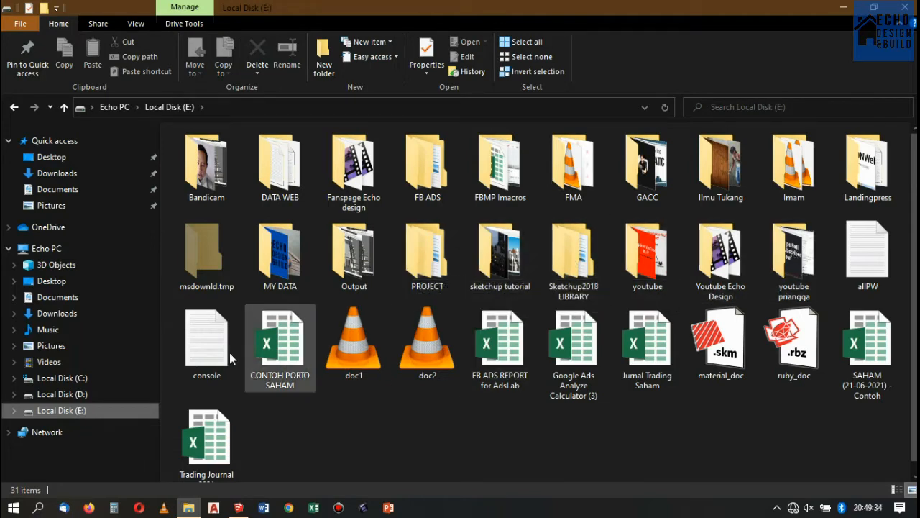
double_click(573, 266)
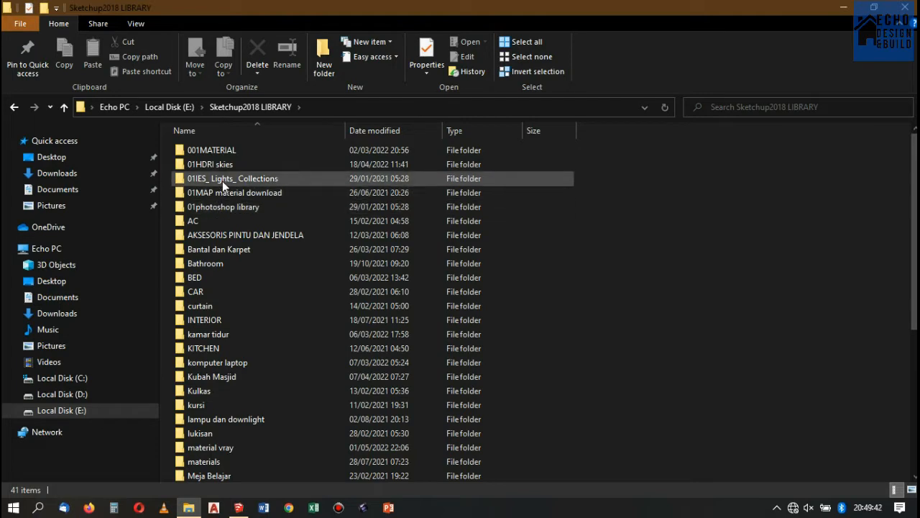
double_click(222, 179)
left_click(285, 265)
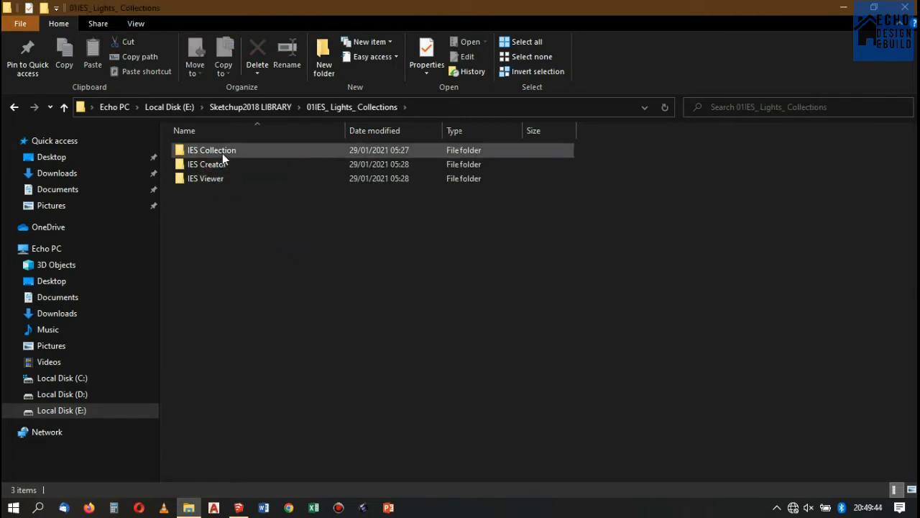
left_click(200, 213)
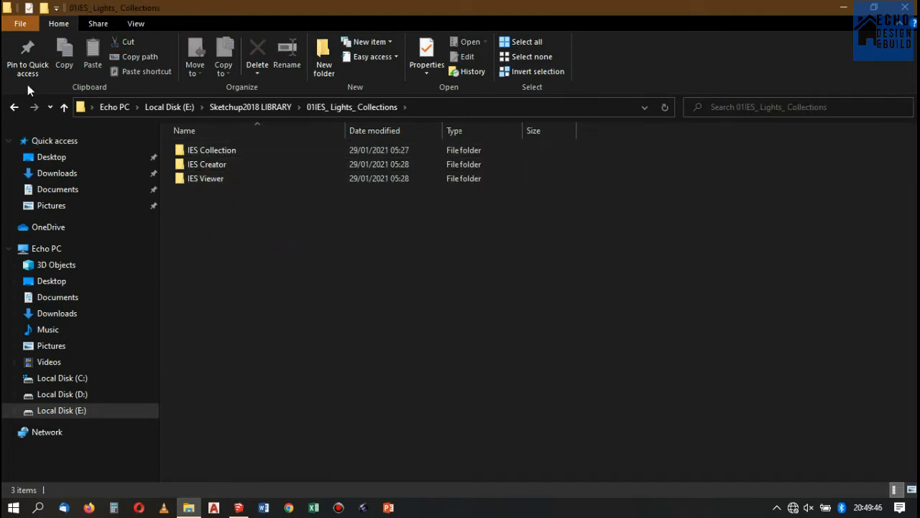
left_click(63, 107)
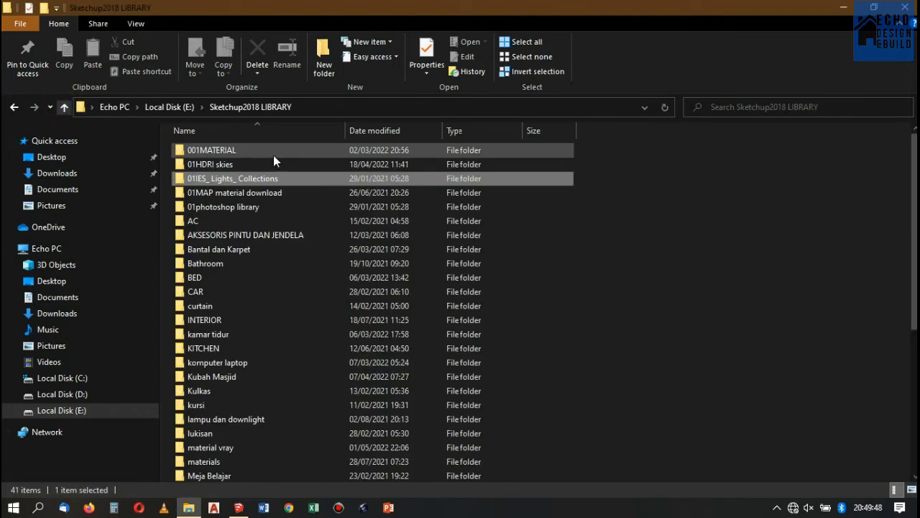
double_click(244, 179)
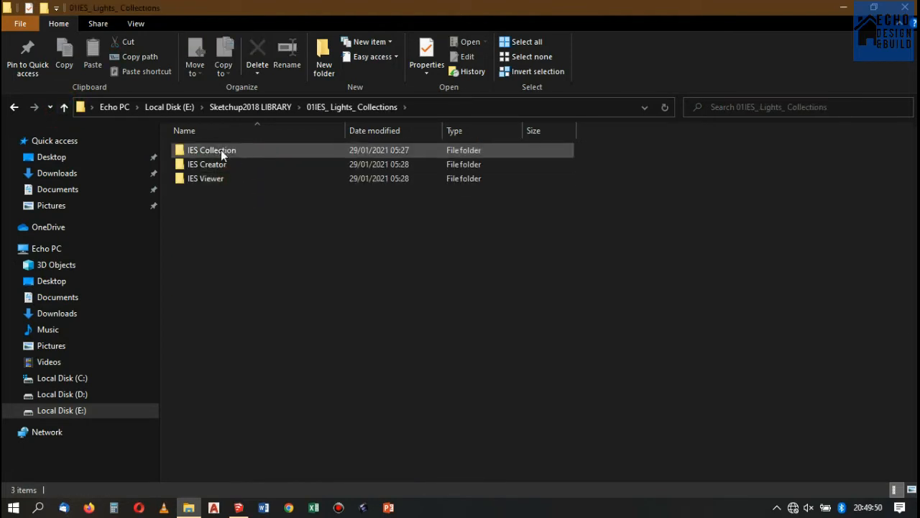
double_click(220, 150)
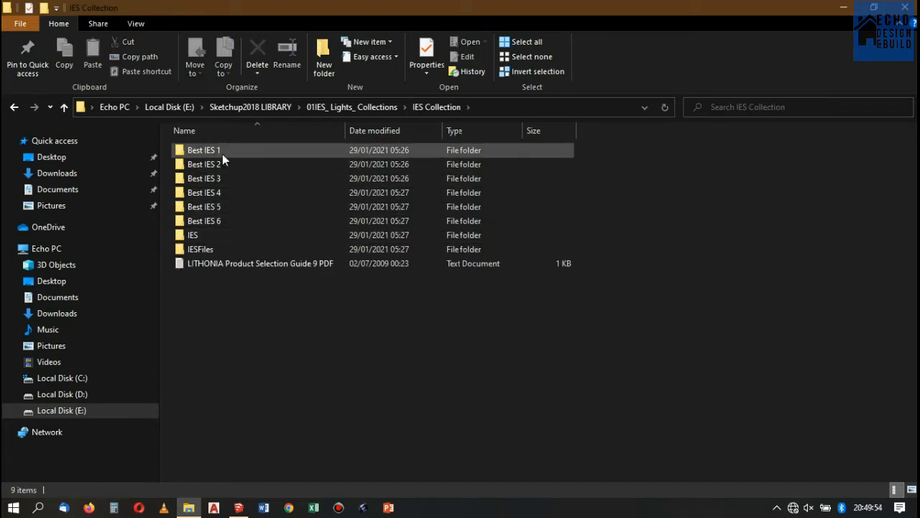
double_click(209, 151)
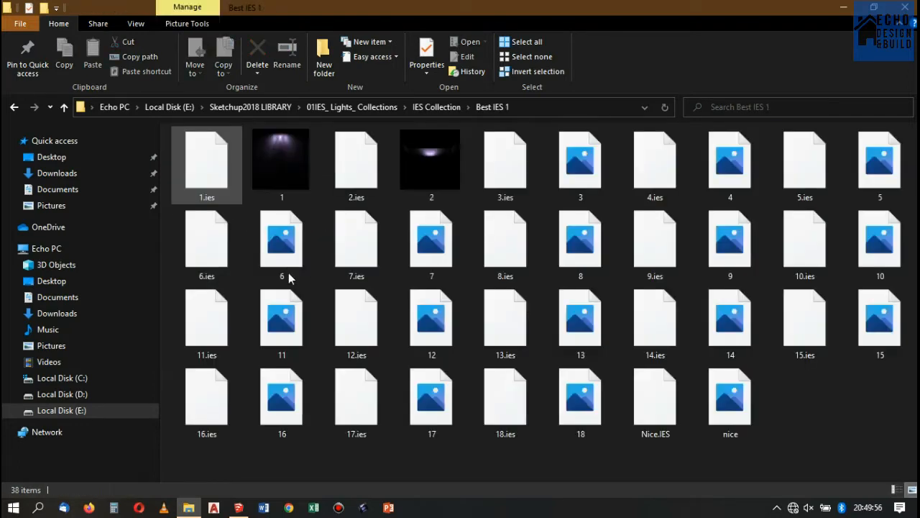
- Examine the light-pattern preview images 1 to 5 and 7 to 9 beside their matching IES files
left_click(296, 144)
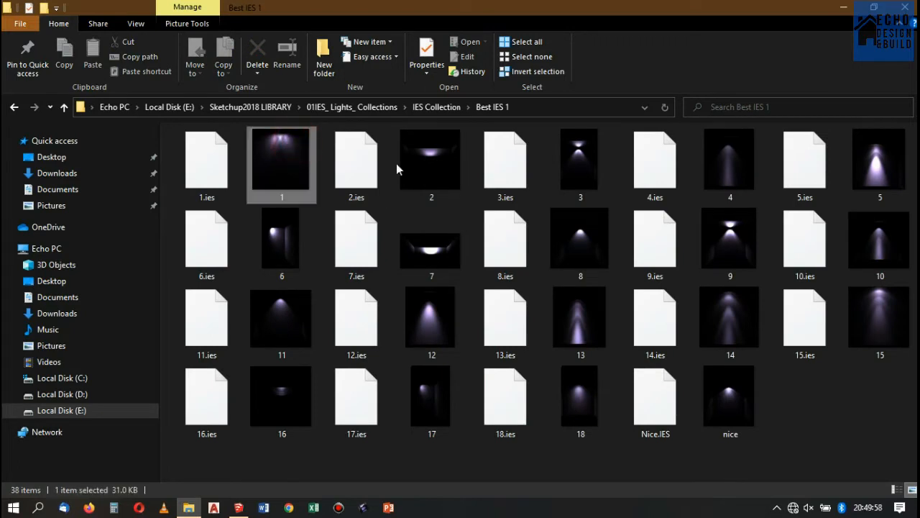
left_click(444, 161)
left_click(588, 157)
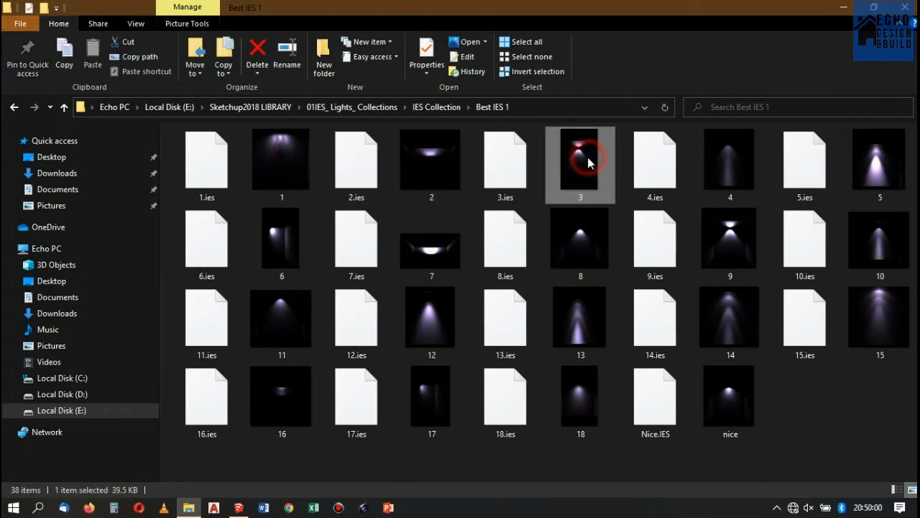
left_click(729, 156)
left_click(887, 162)
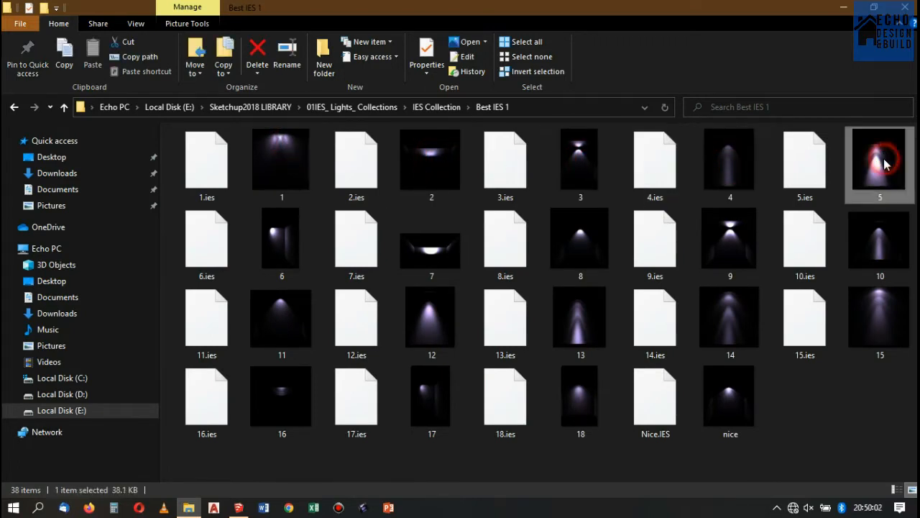
left_click(440, 253)
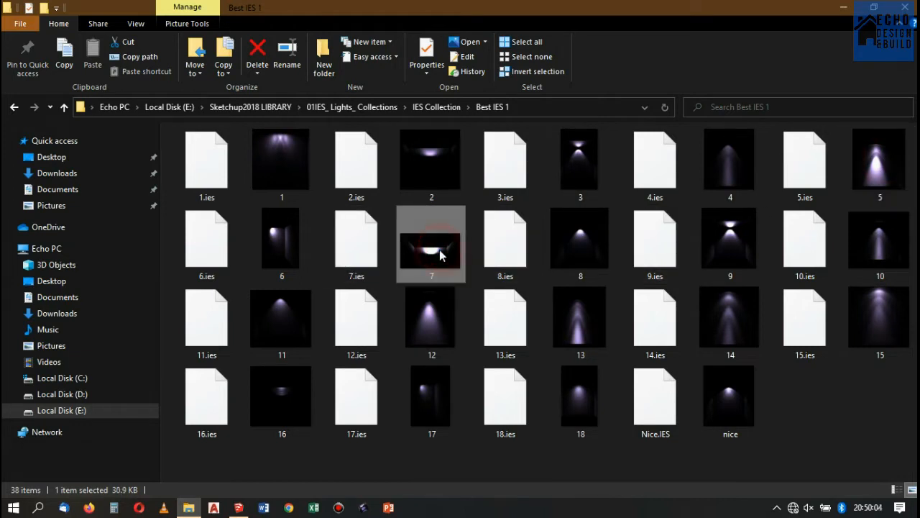
left_click(586, 252)
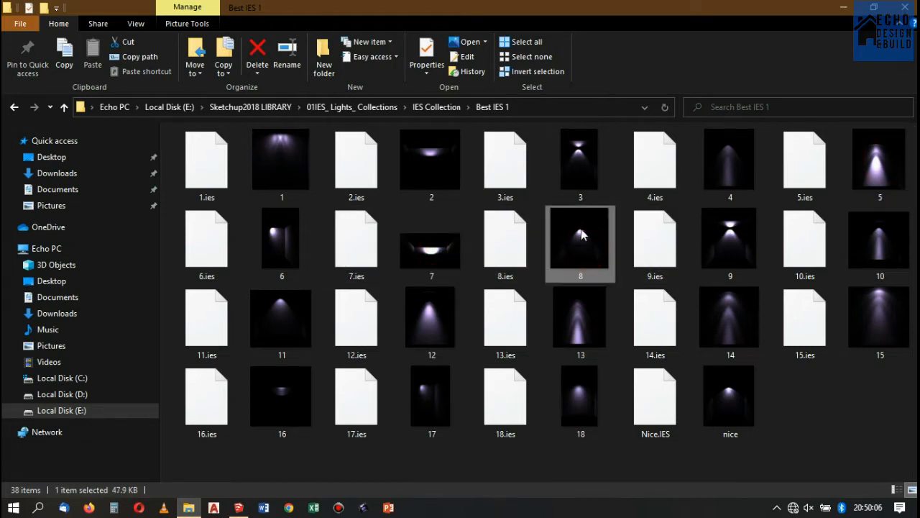
left_click(733, 234)
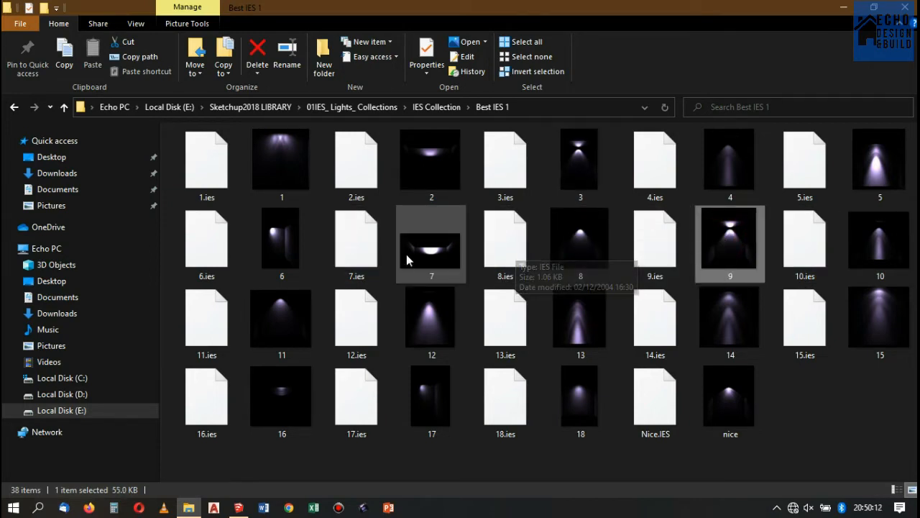
- Switch to SketchUp, start a V-Ray IES light and browse for its file to E:, Sketchup2018 LIBRARY, 01IES_ Lights_ Collections, IES Collection
left_click(239, 508)
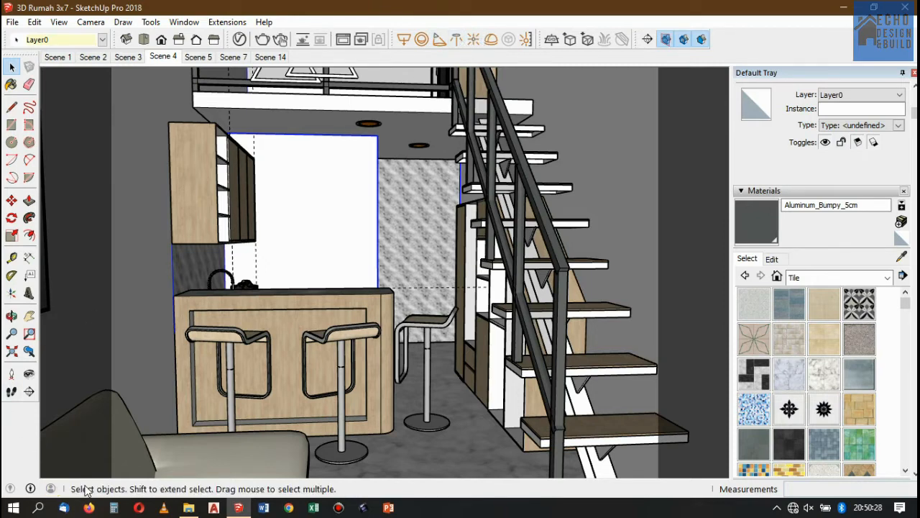
left_click(457, 42)
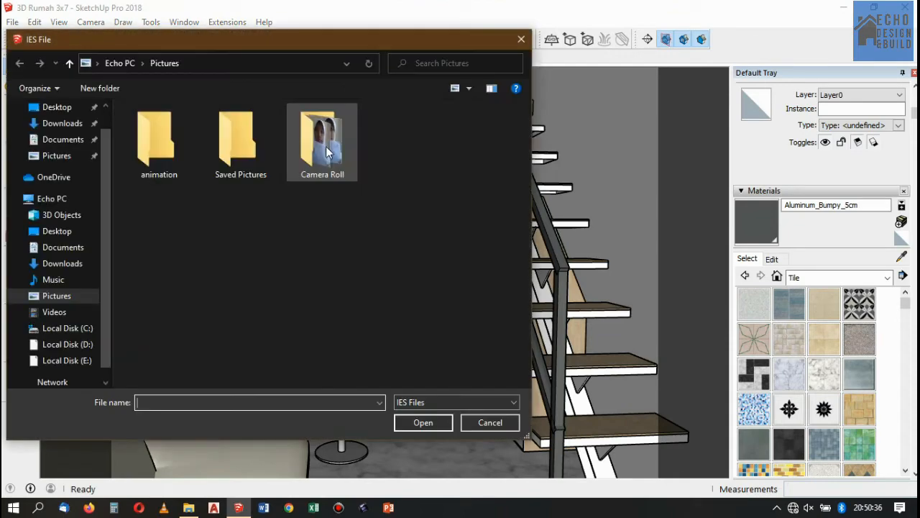
scroll(106, 223, "down", 1)
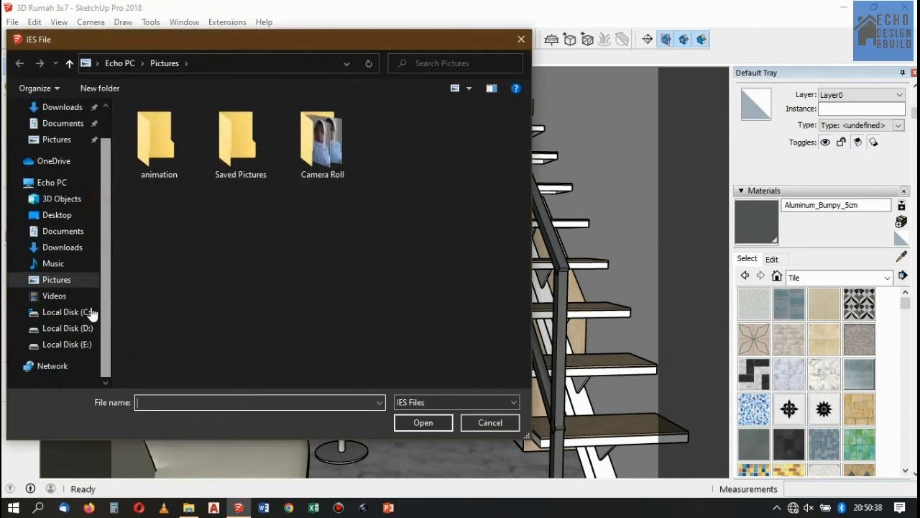
left_click(72, 344)
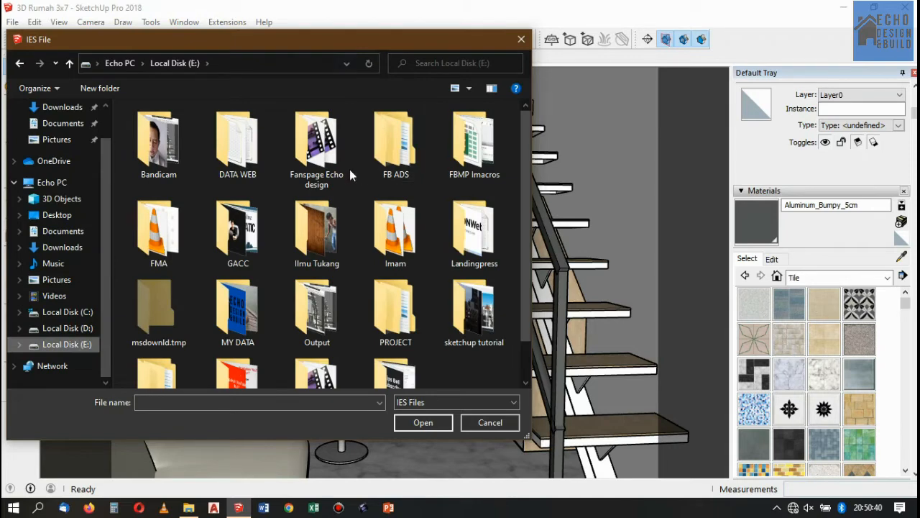
scroll(381, 280, "down", 1)
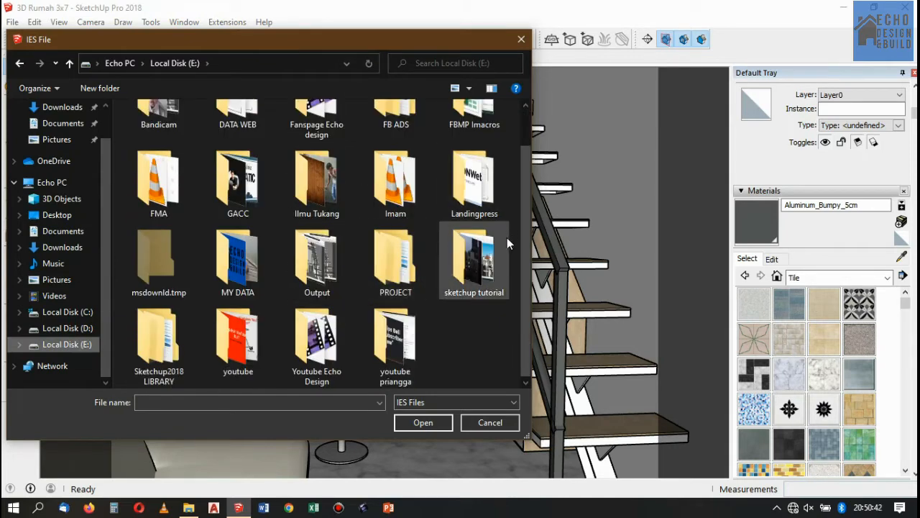
left_click(166, 341)
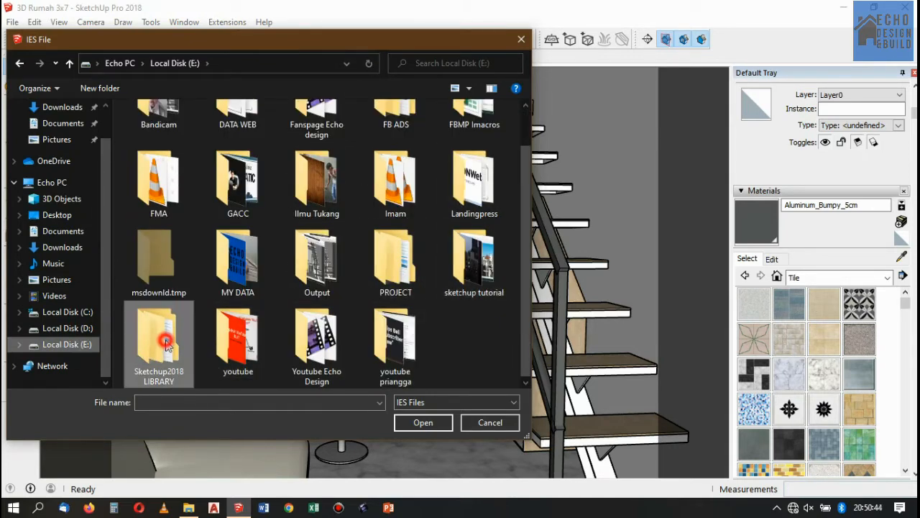
double_click(166, 341)
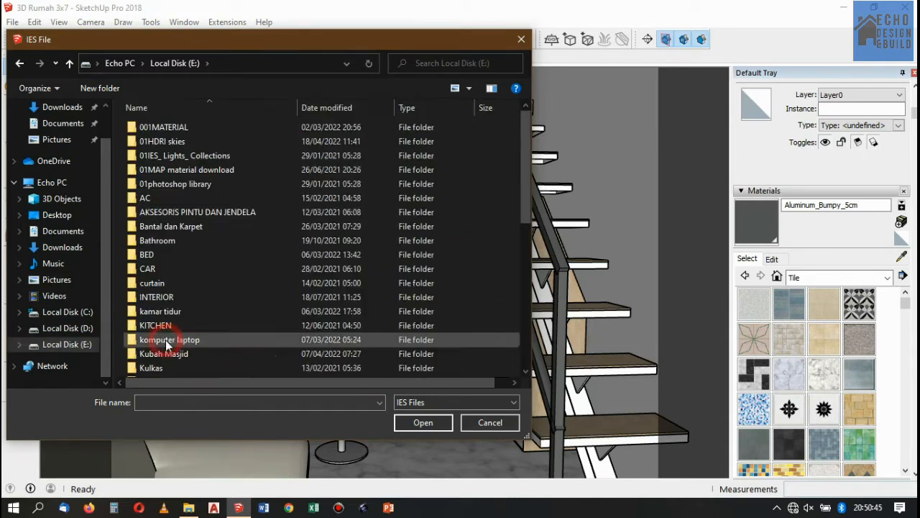
double_click(172, 155)
left_click(186, 129)
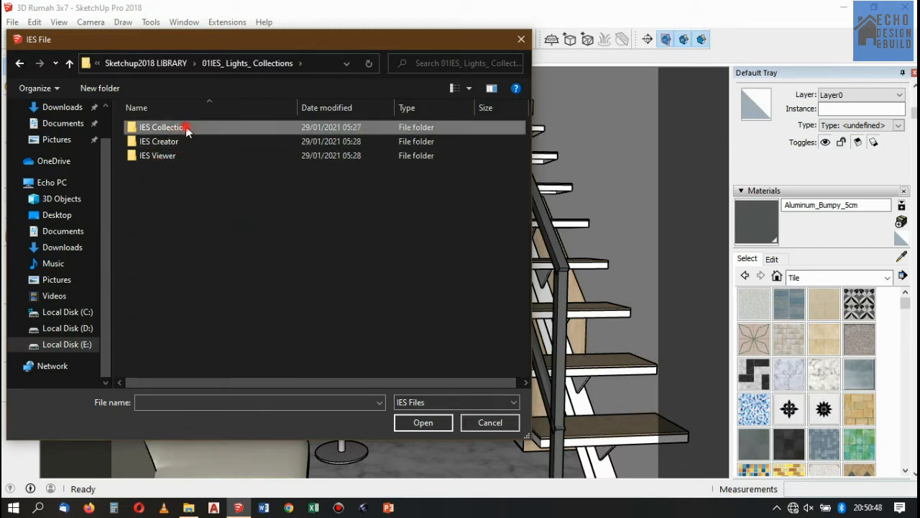
double_click(186, 129)
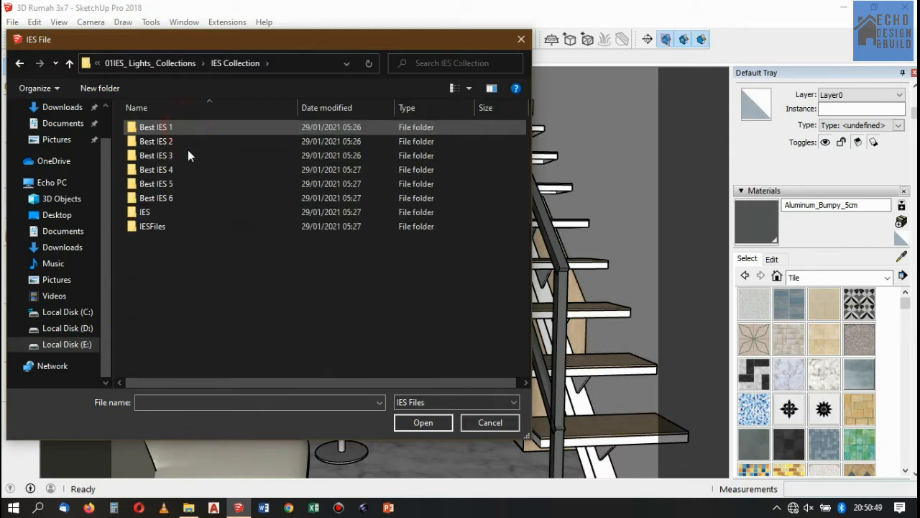
- Switch to File Explorer and compare light-pattern preview images 13 and 5 in the Best IES 1 folder
left_click(189, 507)
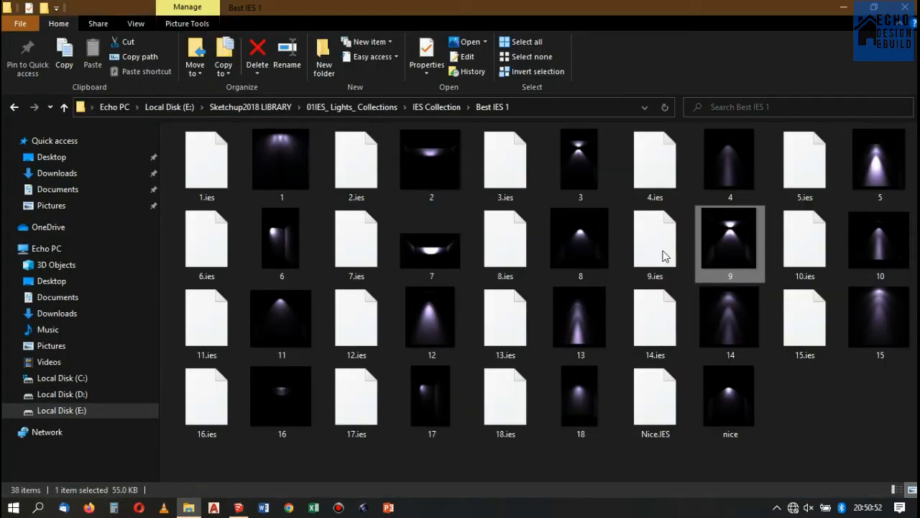
left_click(579, 343)
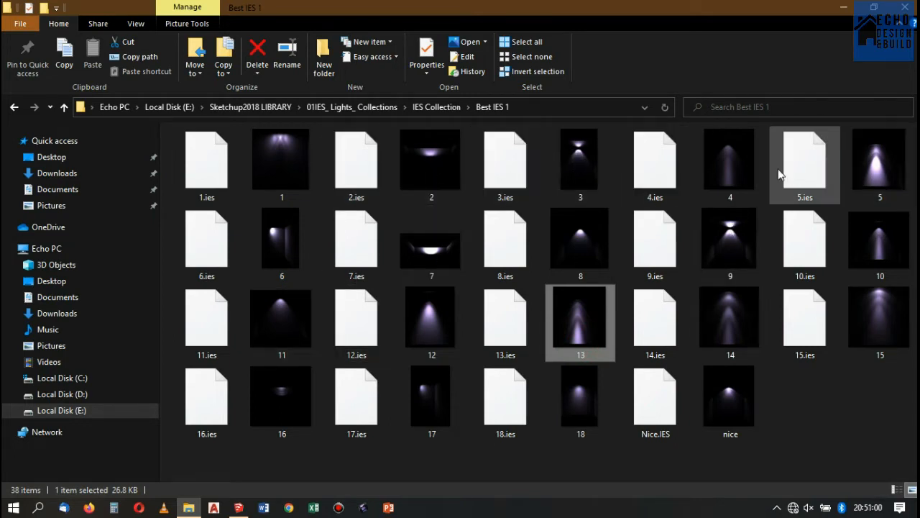
left_click(896, 166)
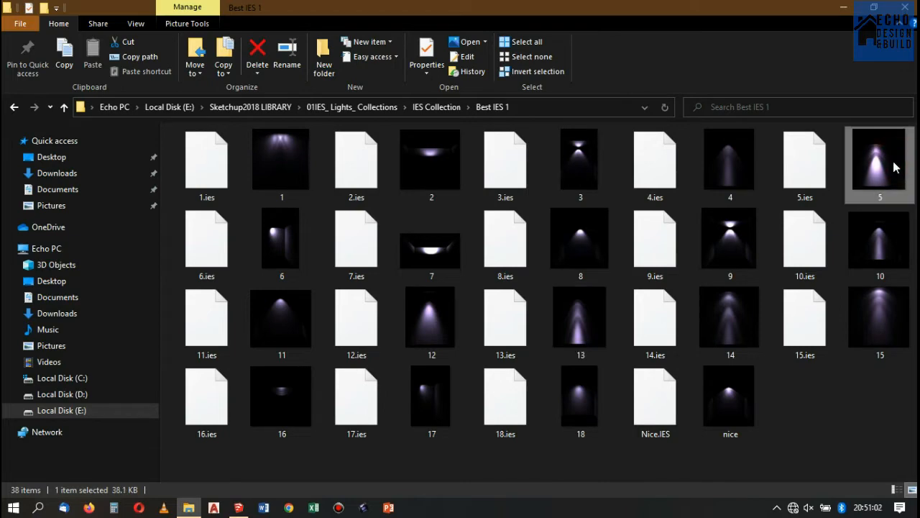
- Switch to SketchUp, load 5.ies from the Best IES 1 folder and place the IES light at the white kitchen wall's upper edge
left_click(238, 507)
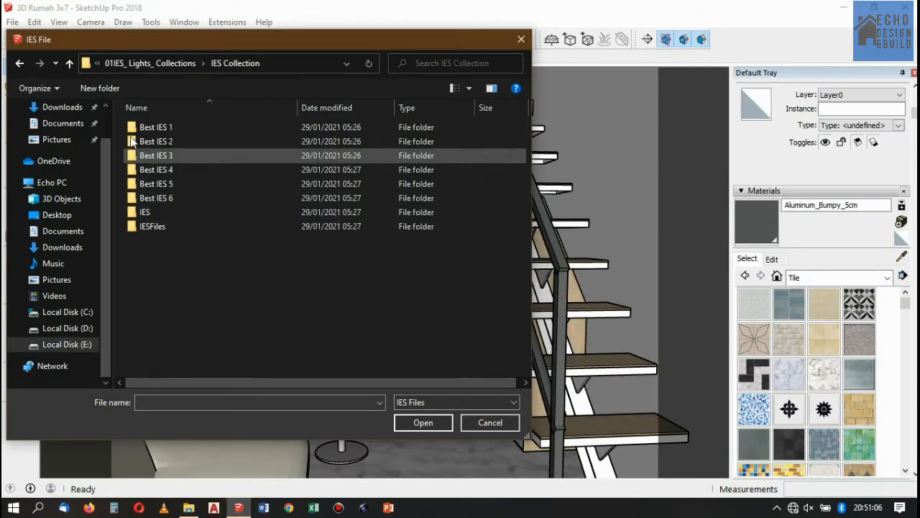
double_click(178, 127)
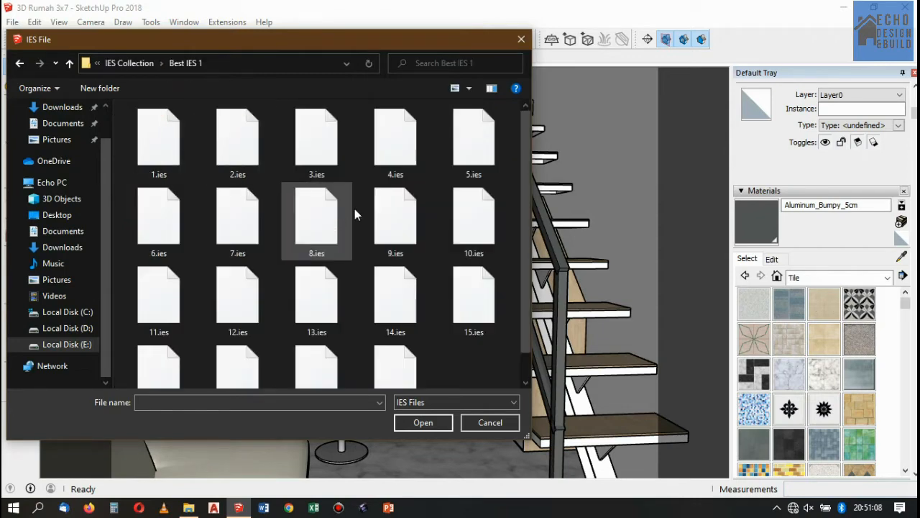
double_click(467, 163)
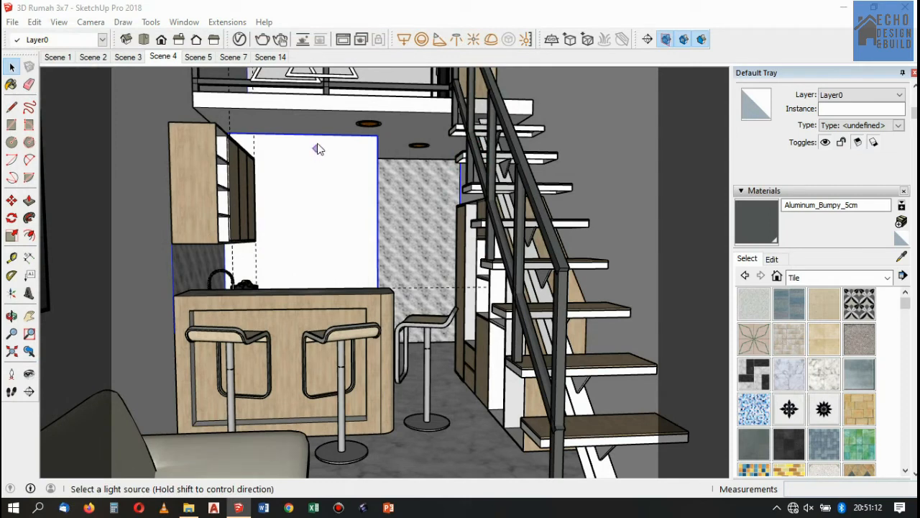
left_click(318, 141)
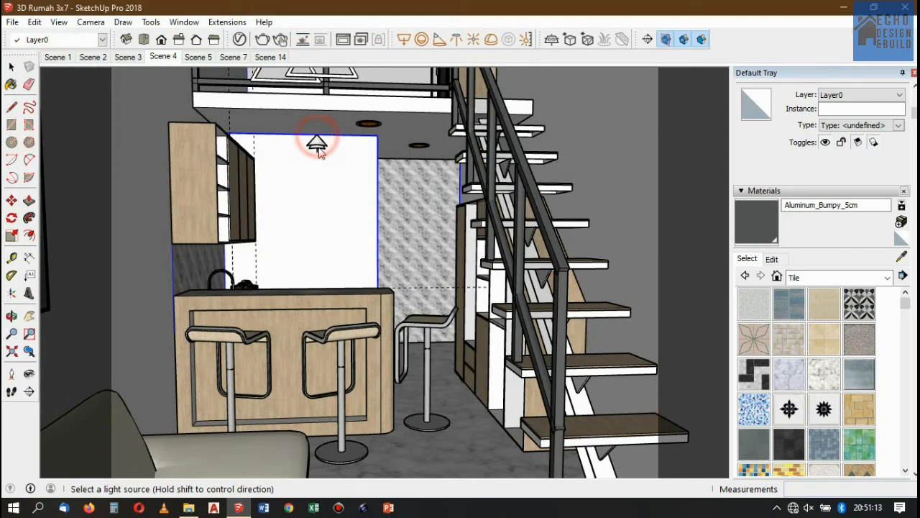
- Place a second IES light lower on the white kitchen wall and delete it
left_click(320, 185)
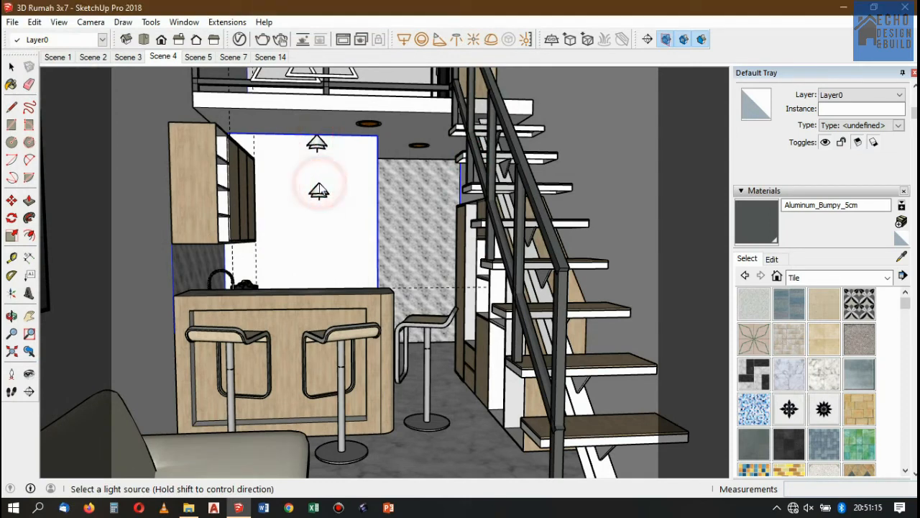
left_click(11, 66)
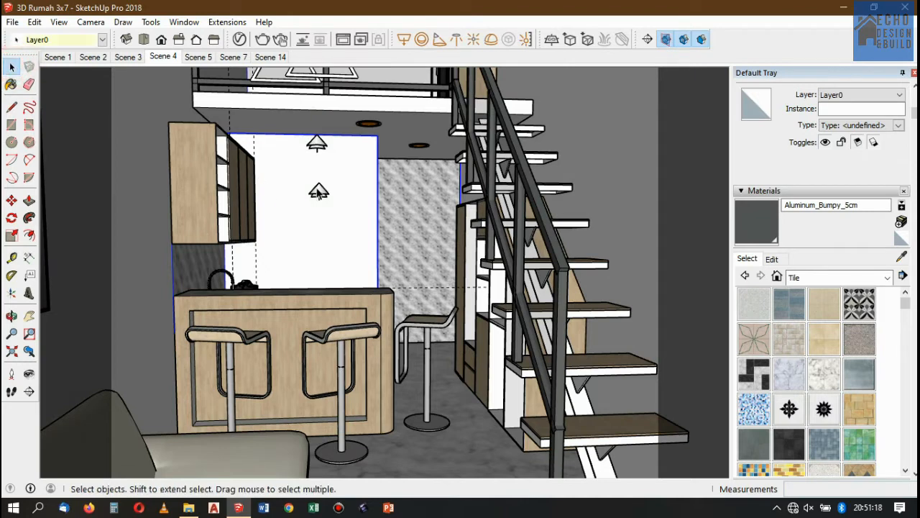
left_click(318, 190)
key("Delete")
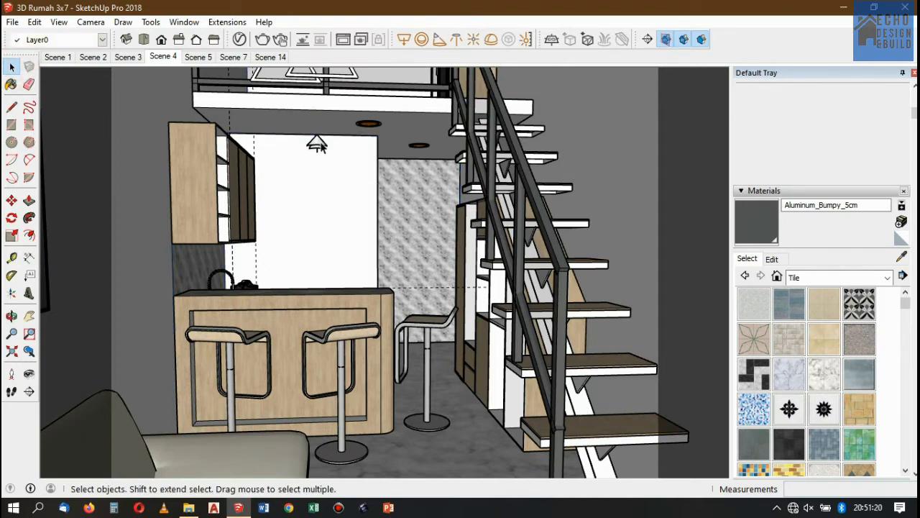
- Move the remaining IES light about 0.20 m out from the white wall along the ceiling
left_click(317, 143)
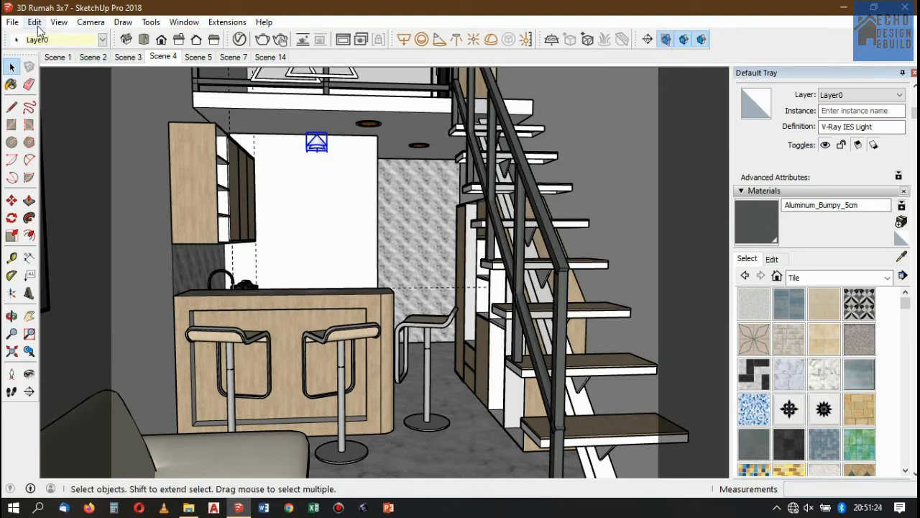
left_click(11, 201)
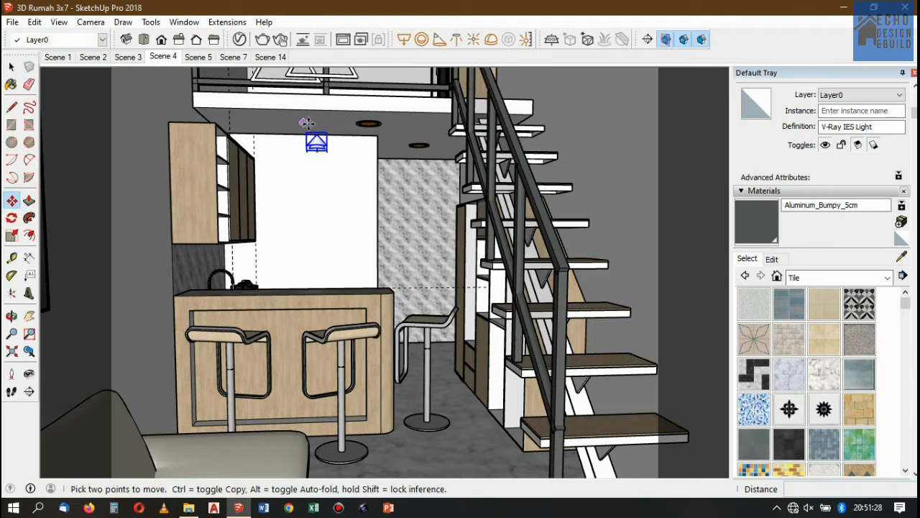
scroll(331, 143, "up", 5)
scroll(332, 142, "up", 3)
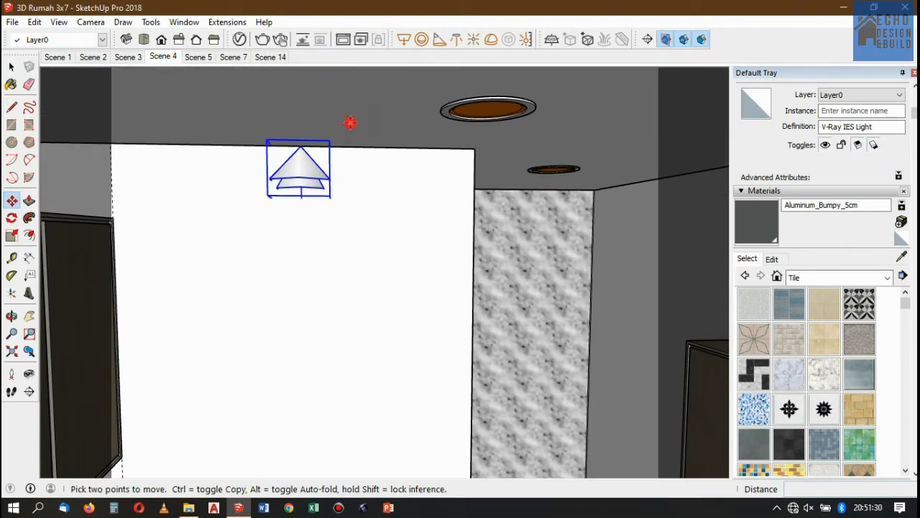
left_click(349, 121)
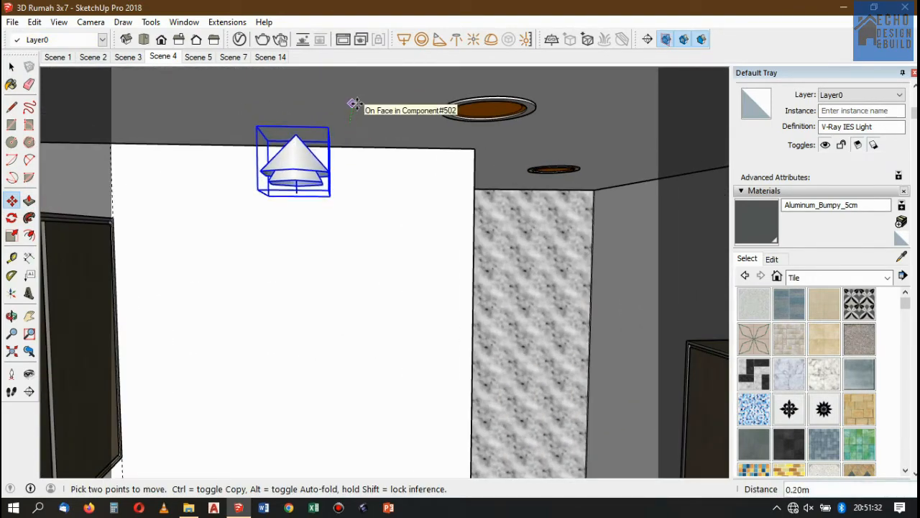
left_click(353, 105)
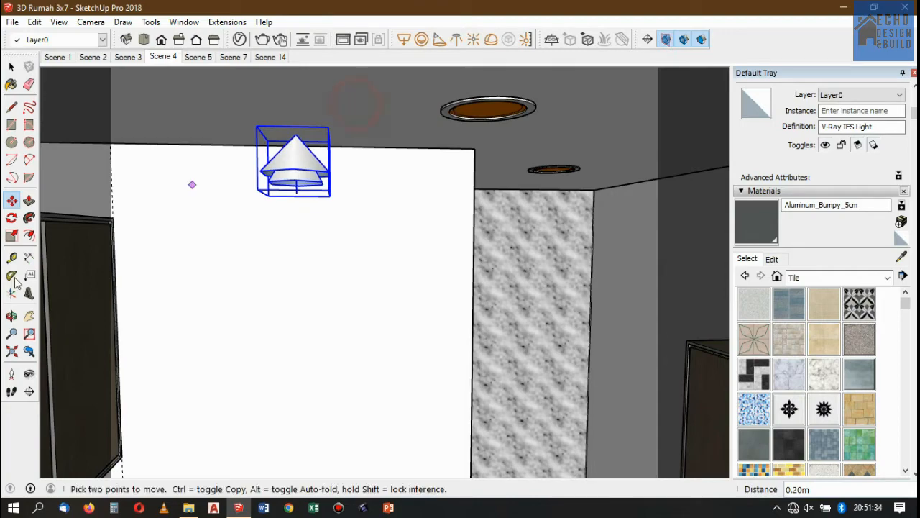
- Move the IES light about 0.04 m back toward the white wall and return to the Scene 4 view
left_click(12, 316)
left_click_drag(379, 211, 239, 189)
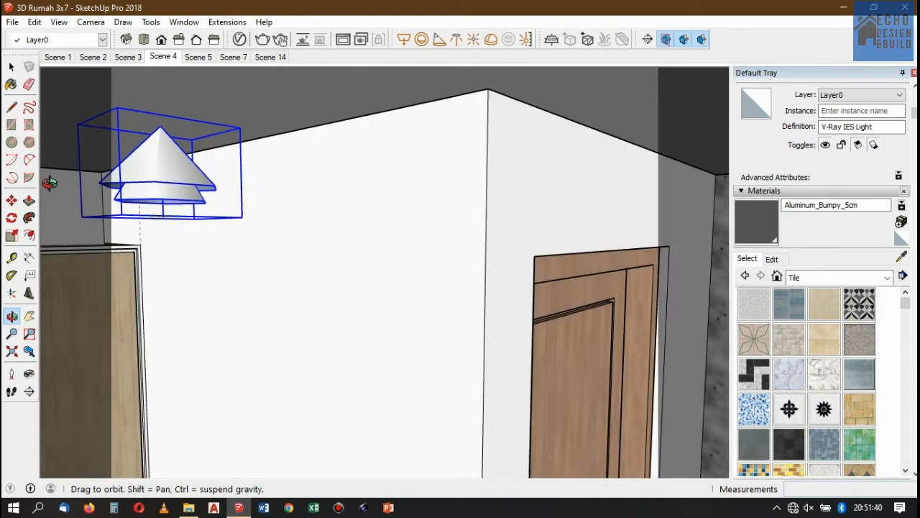
left_click(12, 201)
left_click(233, 98)
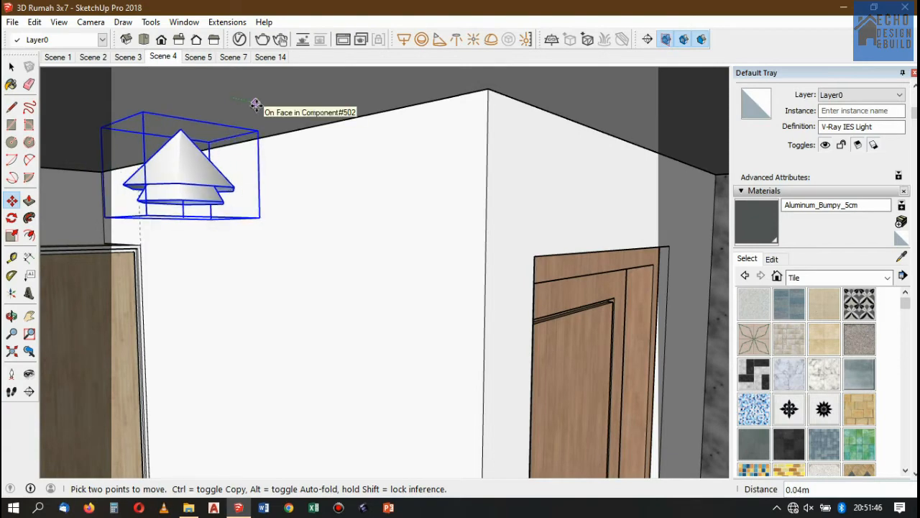
left_click(255, 103)
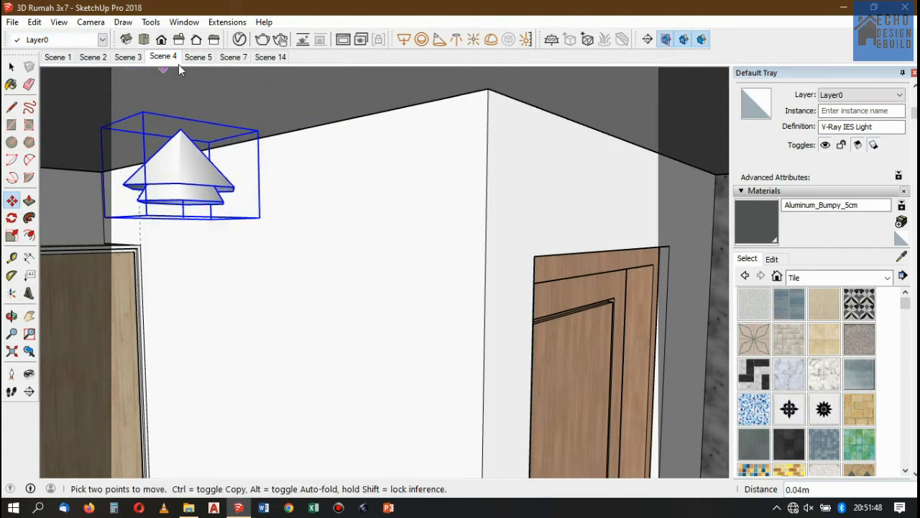
left_click(163, 57)
left_click(12, 66)
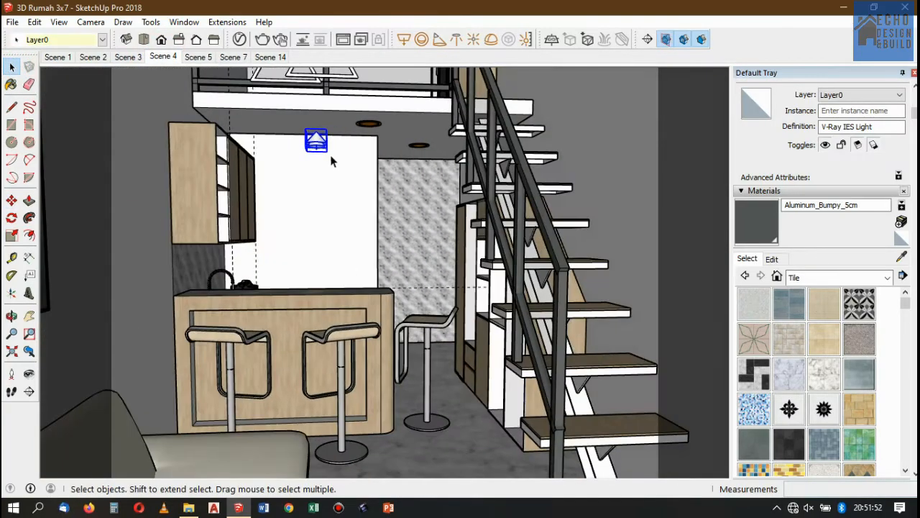
- Move the IES light about 0.19 m along the white wall toward the hanging cabinet
left_click(11, 201)
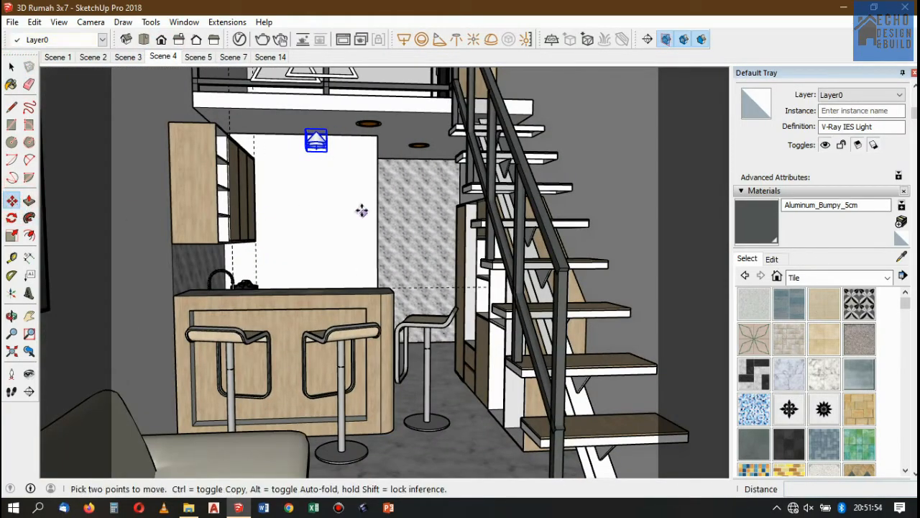
left_click(353, 199)
left_click(333, 199)
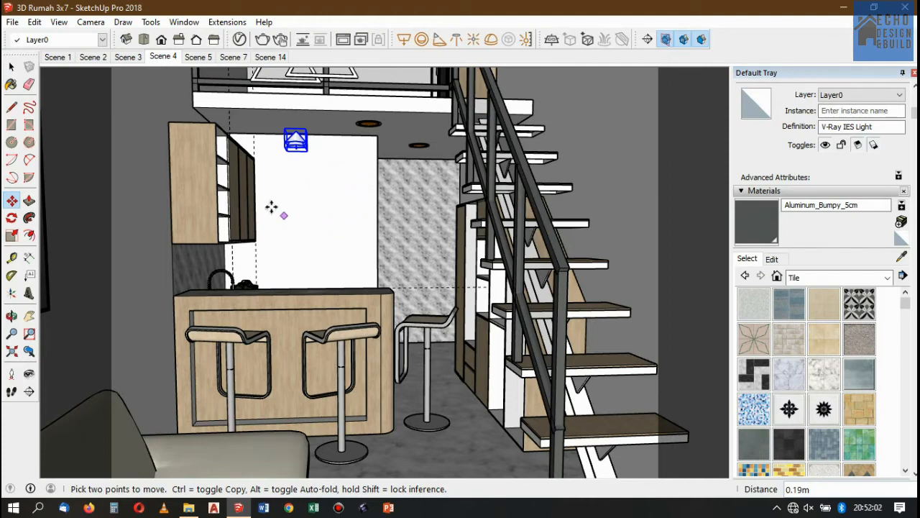
- Copy the IES light, paste it in place and move the copy about 0.39 m along the wall away from the cabinet
left_click(34, 21)
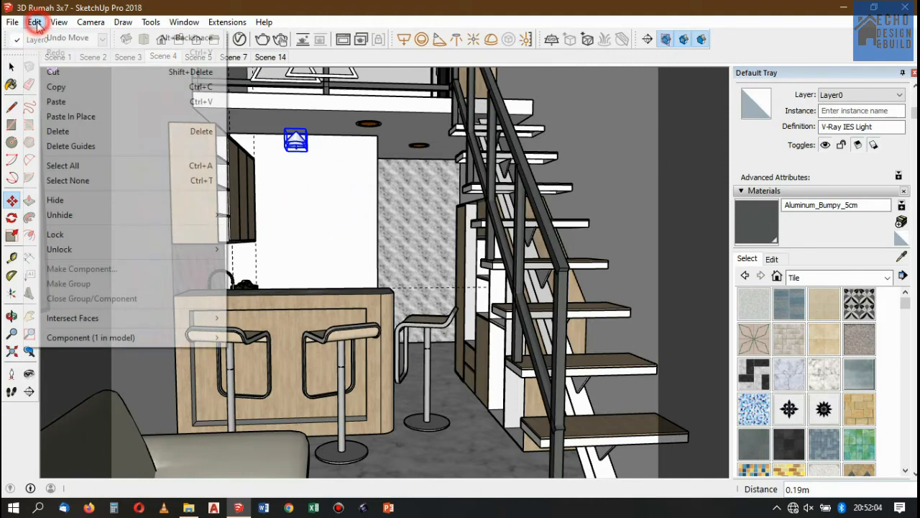
mouse_move(59, 21)
left_click(83, 6)
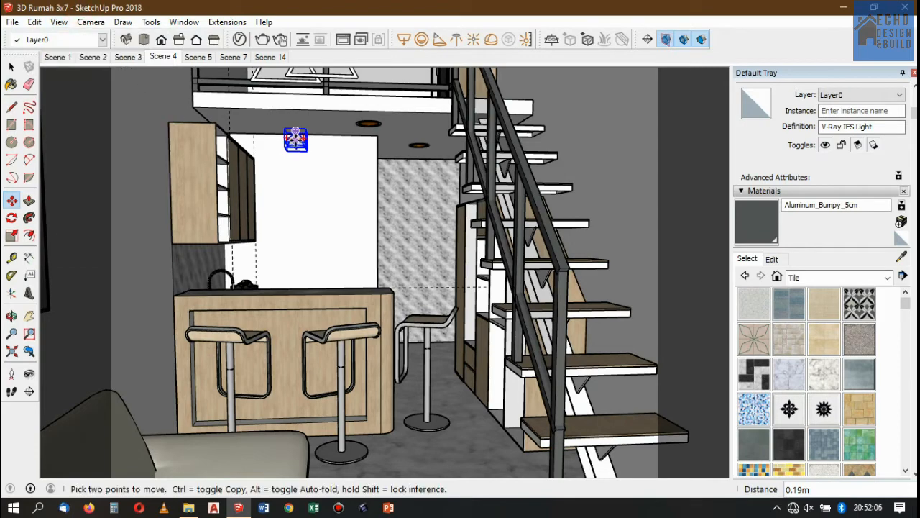
left_click(36, 21)
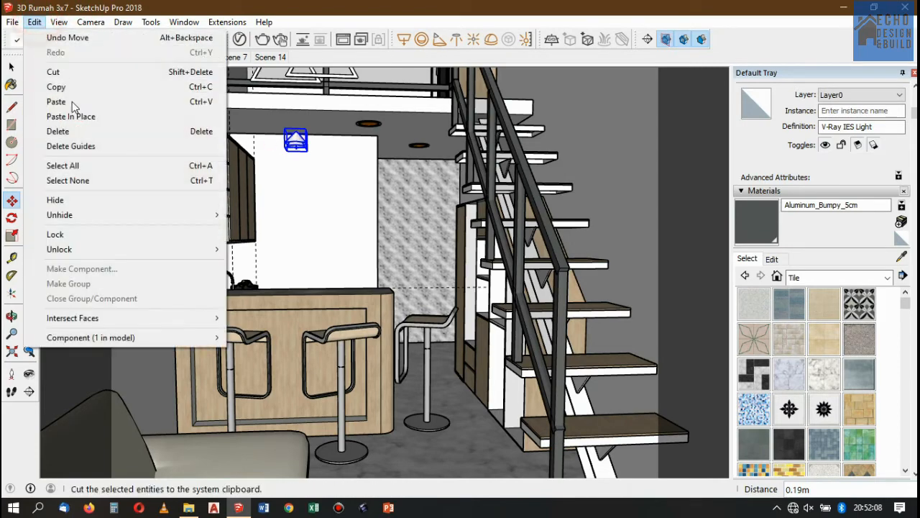
left_click(61, 87)
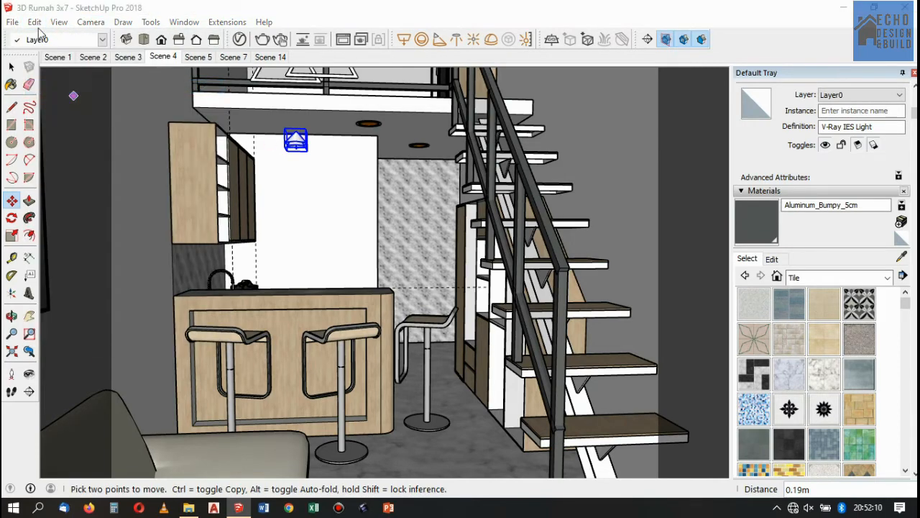
left_click(35, 21)
left_click(76, 116)
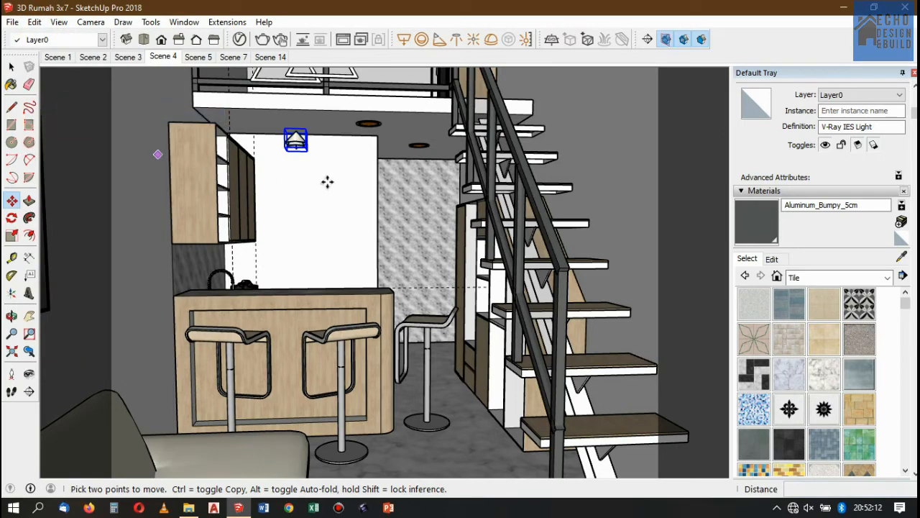
left_click(290, 184)
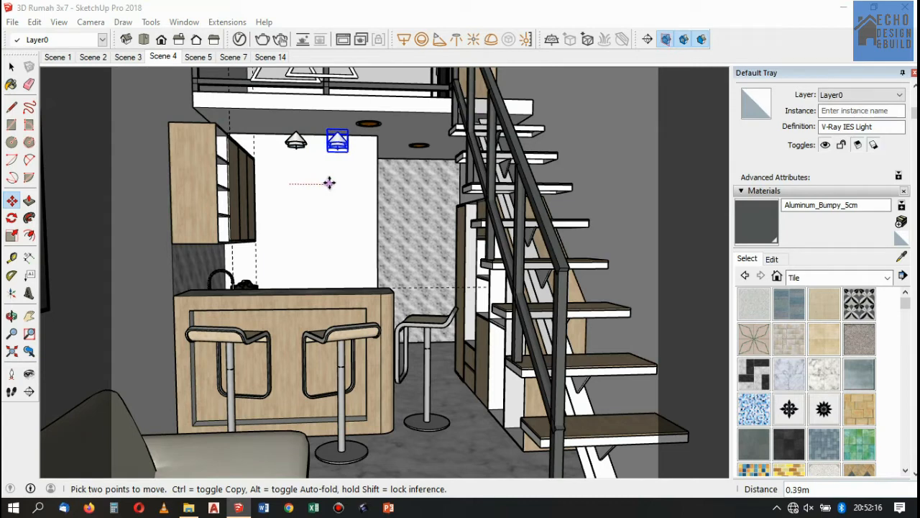
left_click(329, 181)
- Delete the copied IES light on the side away from the hanging cabinet
left_click(10, 66)
left_click(10, 67)
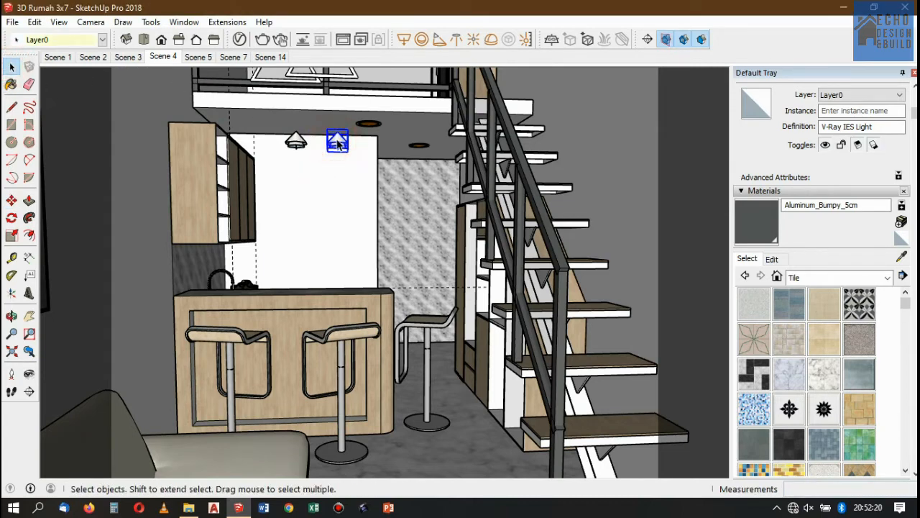
key("Delete")
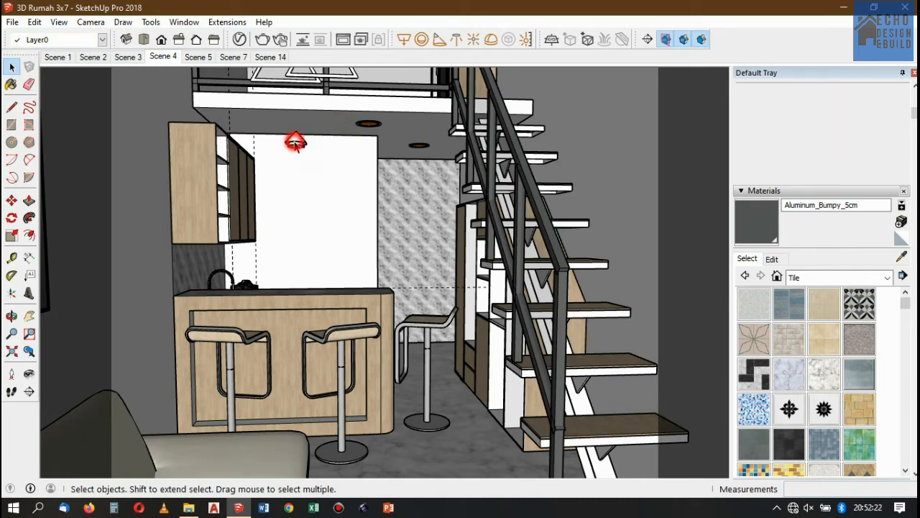
right_click(295, 141)
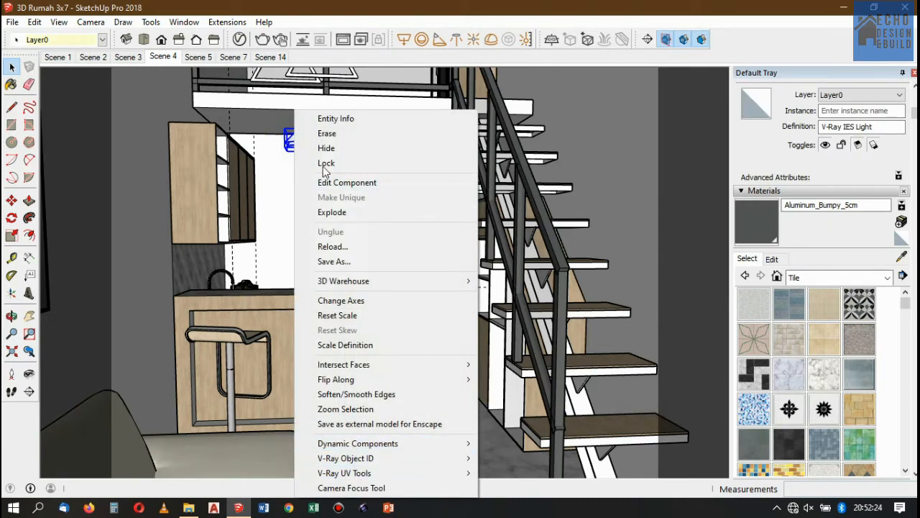
left_click(291, 144)
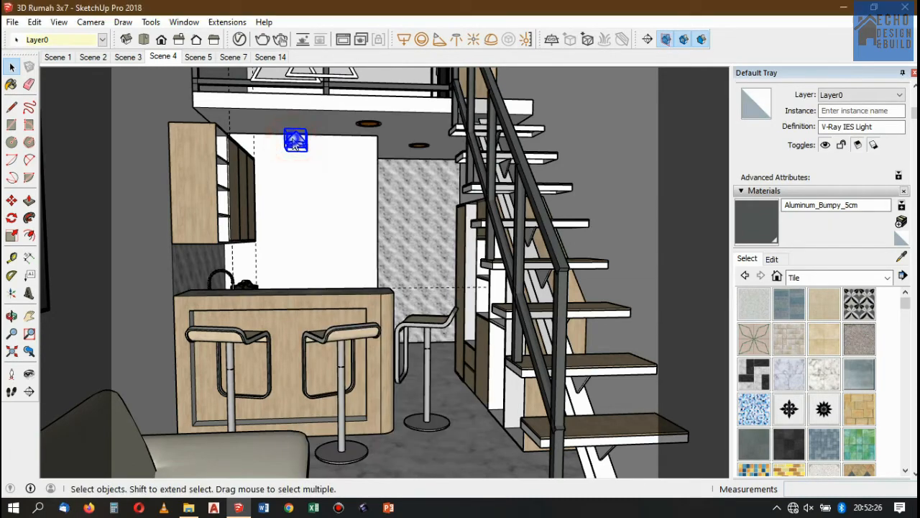
right_click(293, 141)
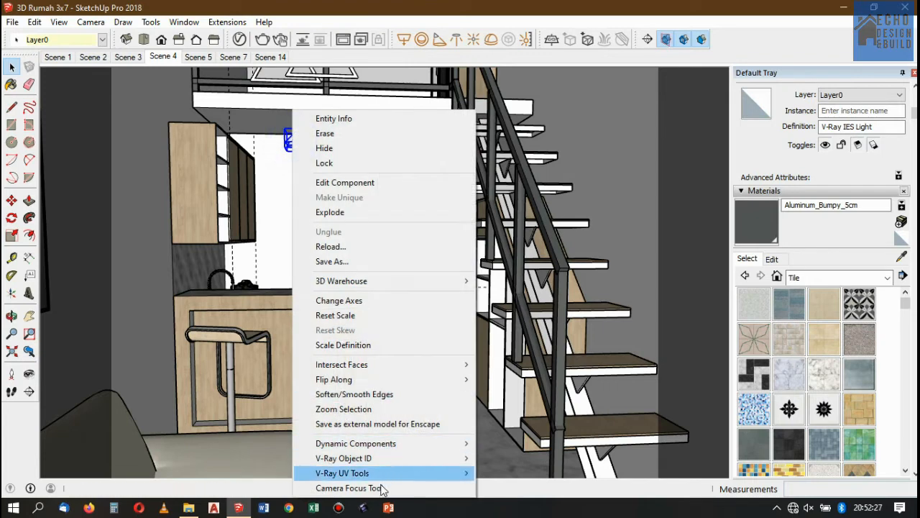
left_click(244, 4)
- Open the V-Ray Asset Editor's list of lights and delete the unused V-Ray IES Light#1
left_click(240, 39)
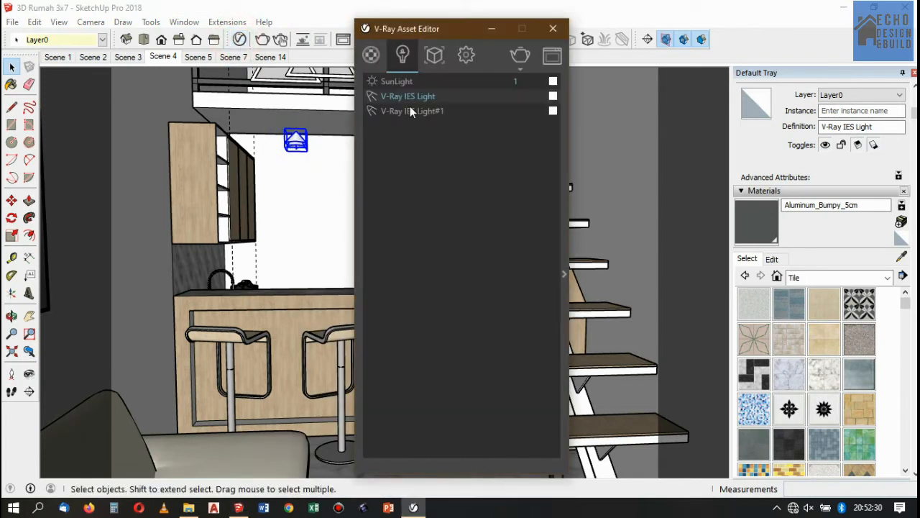
left_click(438, 112)
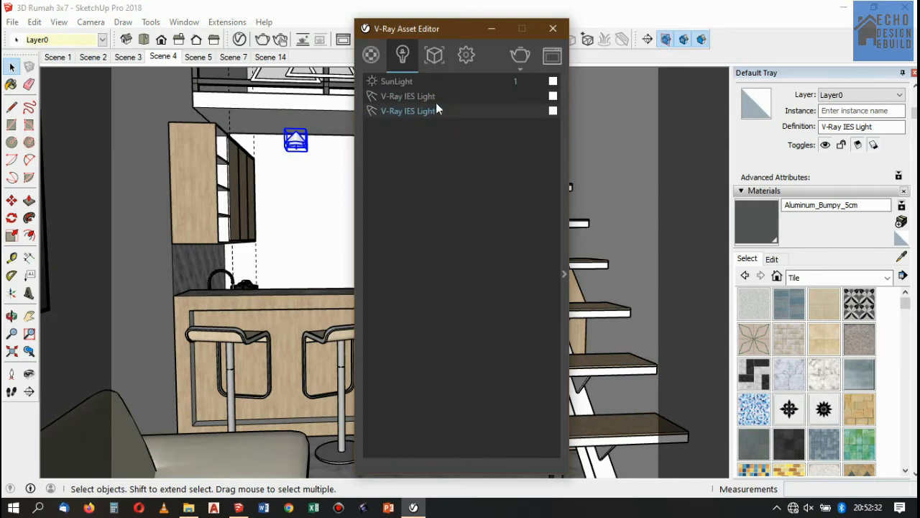
right_click(433, 115)
left_click(456, 153)
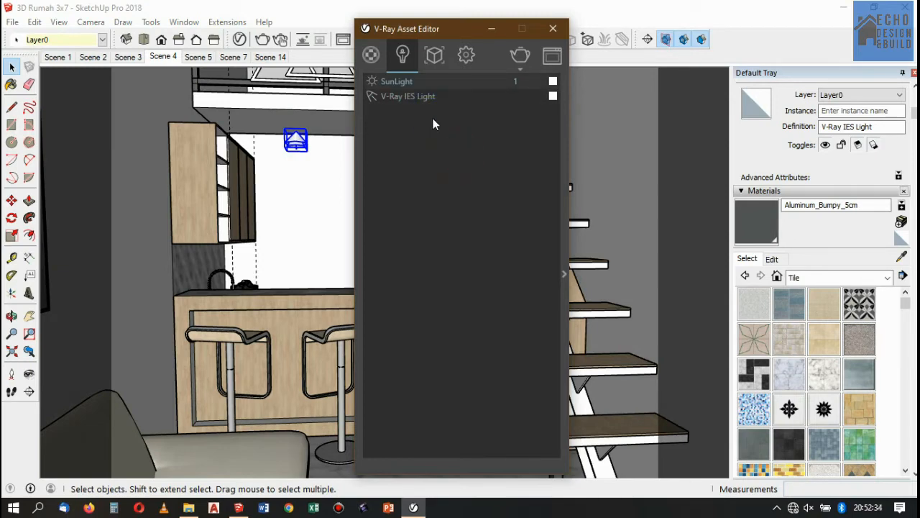
- Set the V-Ray IES Light's color to the orange swatch (R 0.912, G 0.458, B 0)
left_click(414, 100)
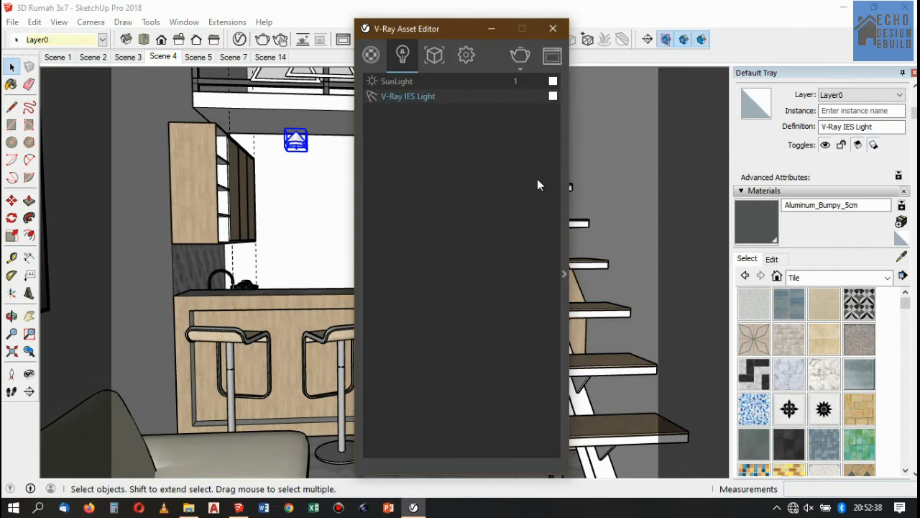
left_click(565, 275)
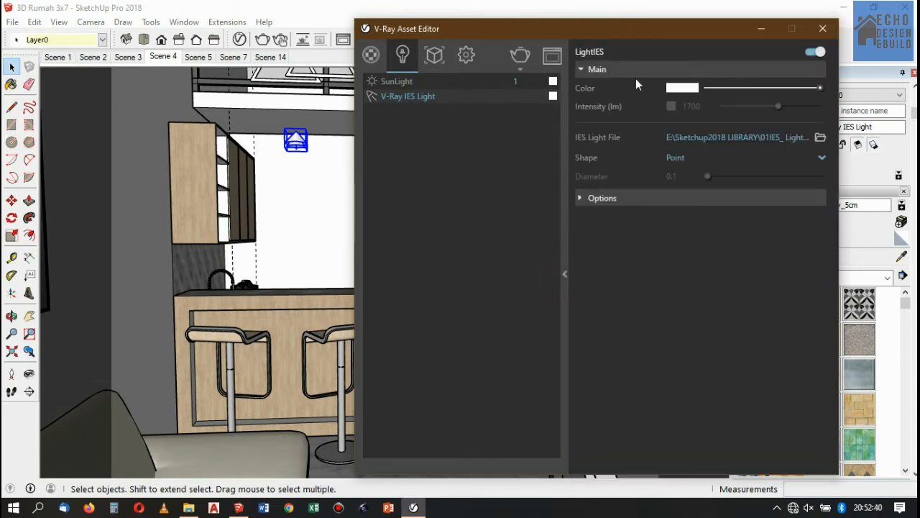
left_click(679, 87)
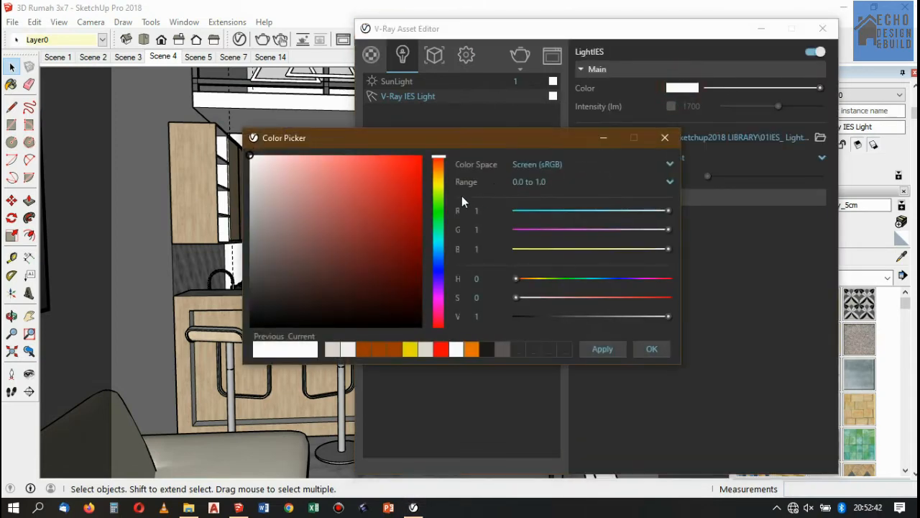
left_click(471, 348)
left_click(602, 350)
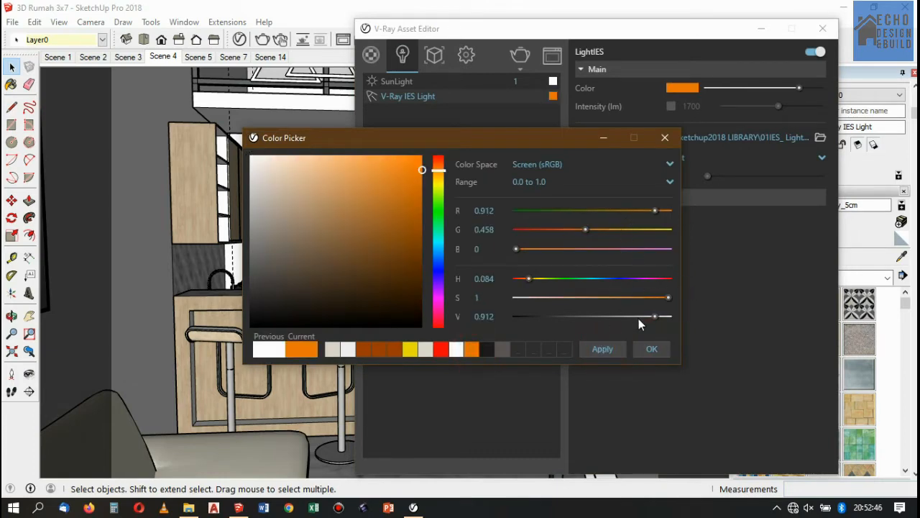
left_click(652, 349)
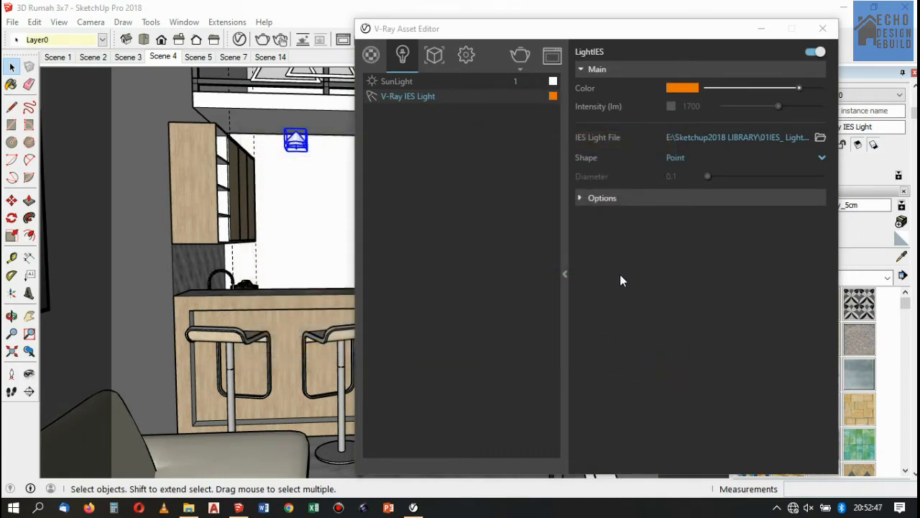
- Enable the IES light's custom intensity at 2426 lm, review its shape choices and options, and close the Asset Editor
left_click(680, 107)
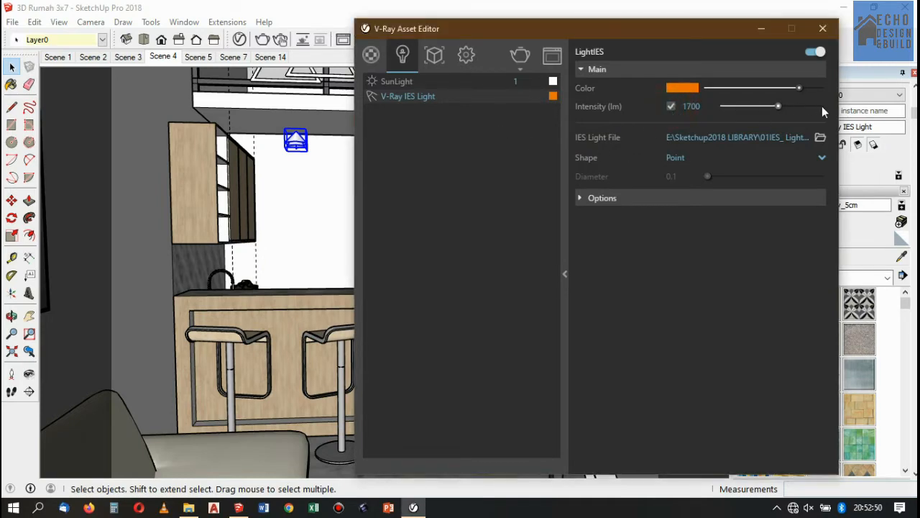
left_click_drag(784, 106, 802, 106)
left_click(823, 158)
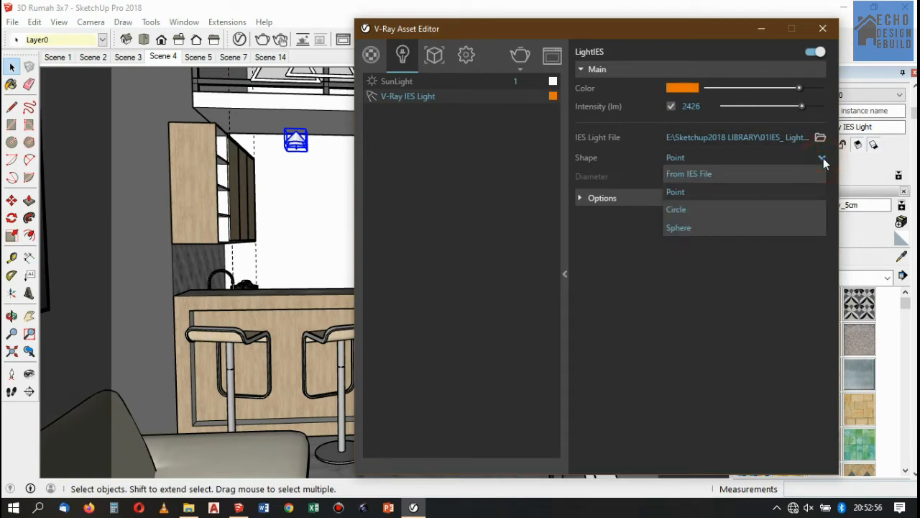
left_click(654, 316)
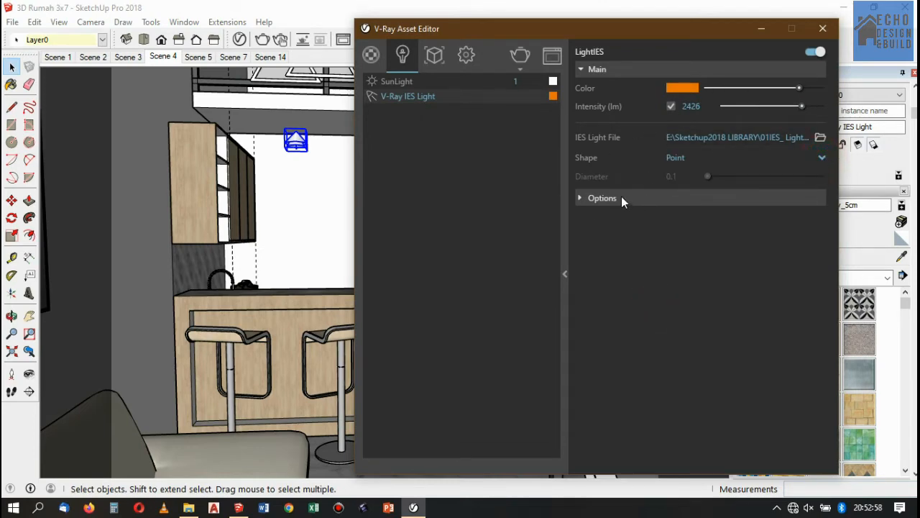
left_click(621, 200)
left_click(650, 370)
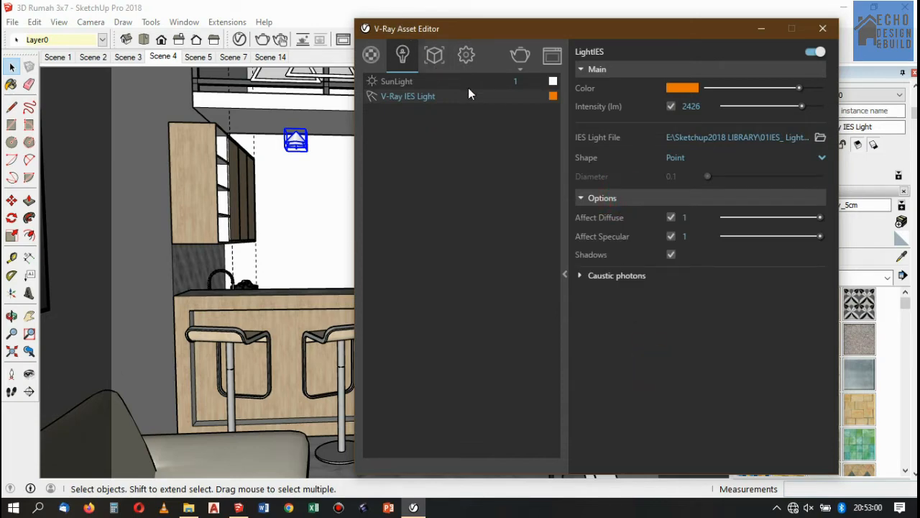
left_click(825, 30)
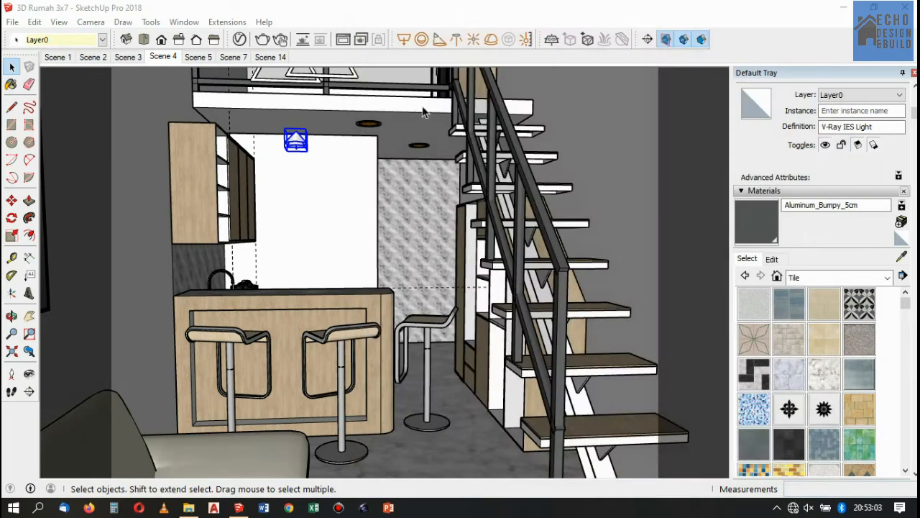
- Copy the IES light, paste it in place and move the copy about 0.46 m along the white wall away from the hanging cabinet
left_click(34, 22)
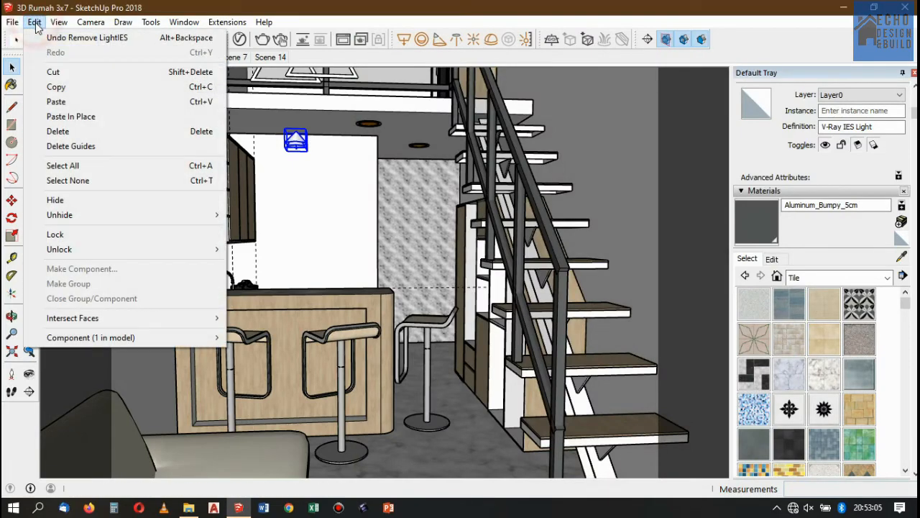
left_click(56, 86)
left_click(36, 22)
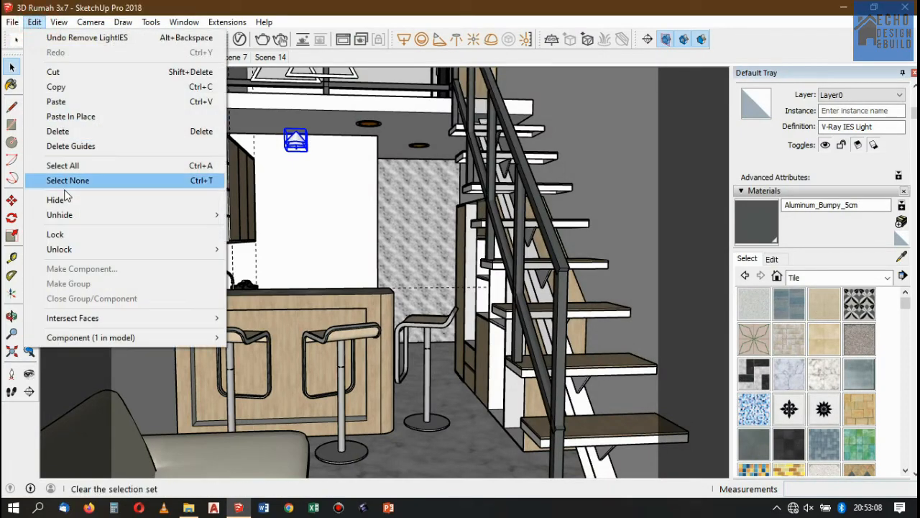
left_click(63, 118)
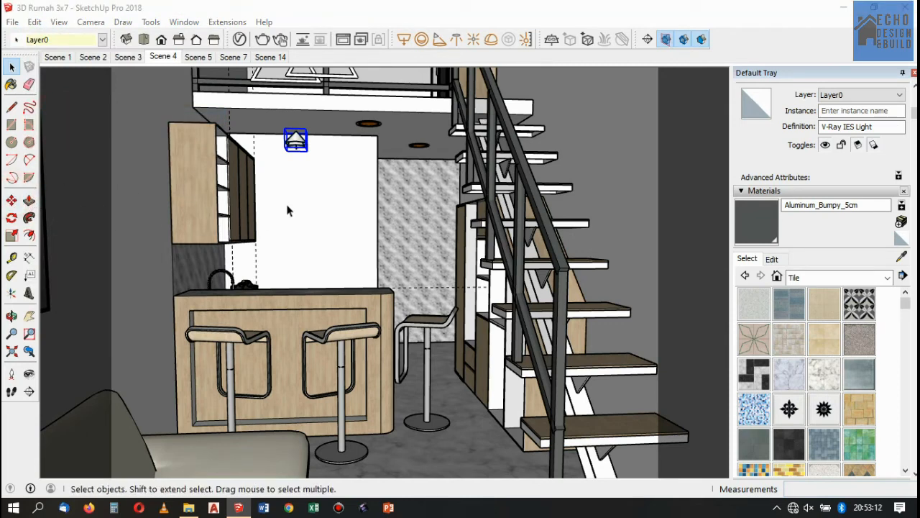
left_click(12, 201)
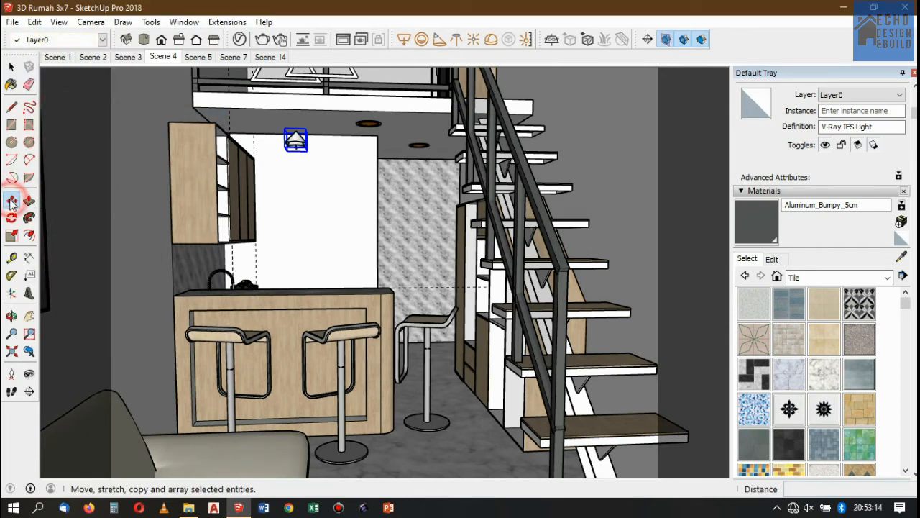
left_click(290, 169)
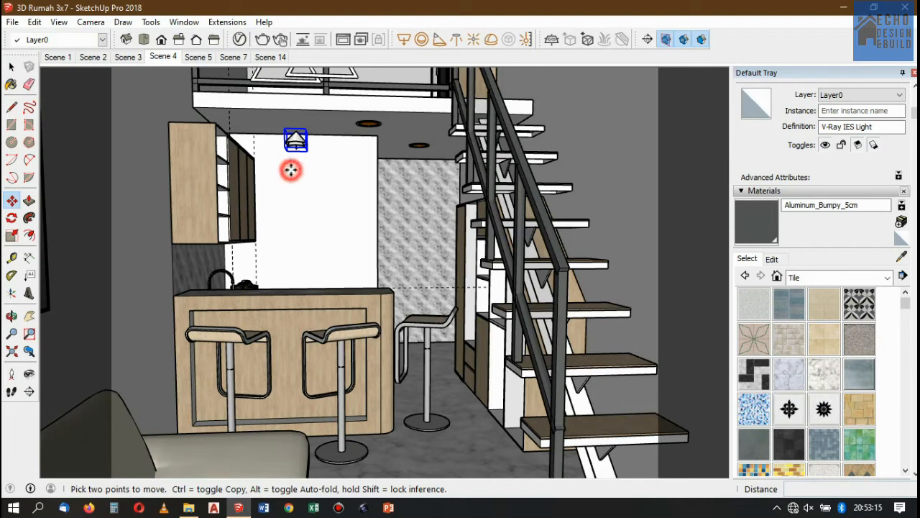
left_click(338, 171)
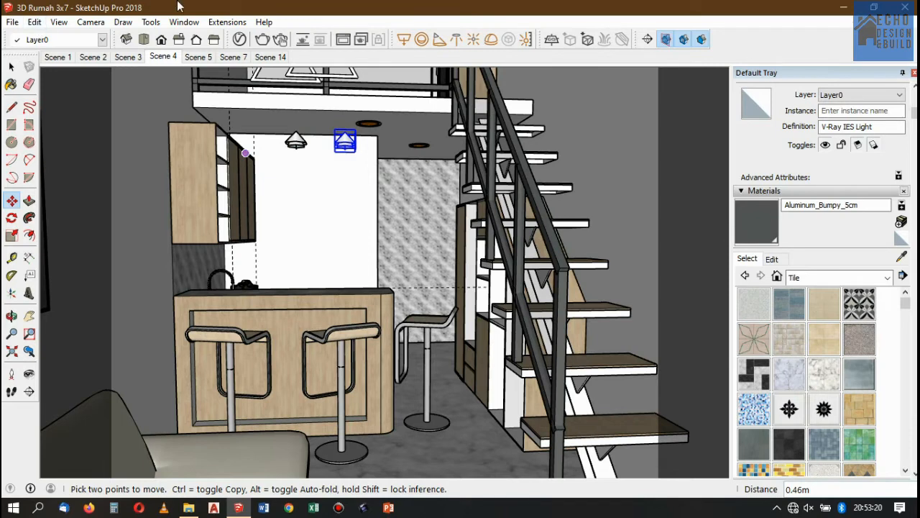
key("space")
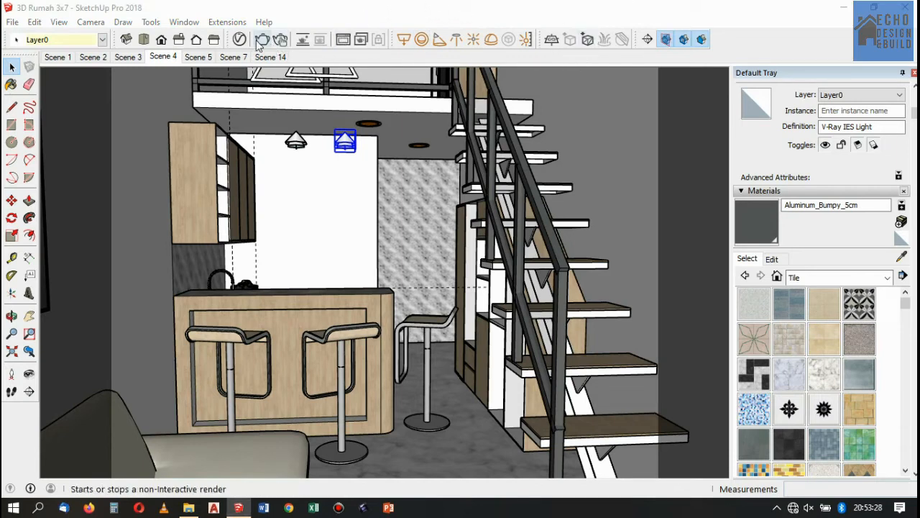
- Examine the V-Ray render settings for raytrace, camera exposure, render output dimensions and global illumination
left_click(238, 40)
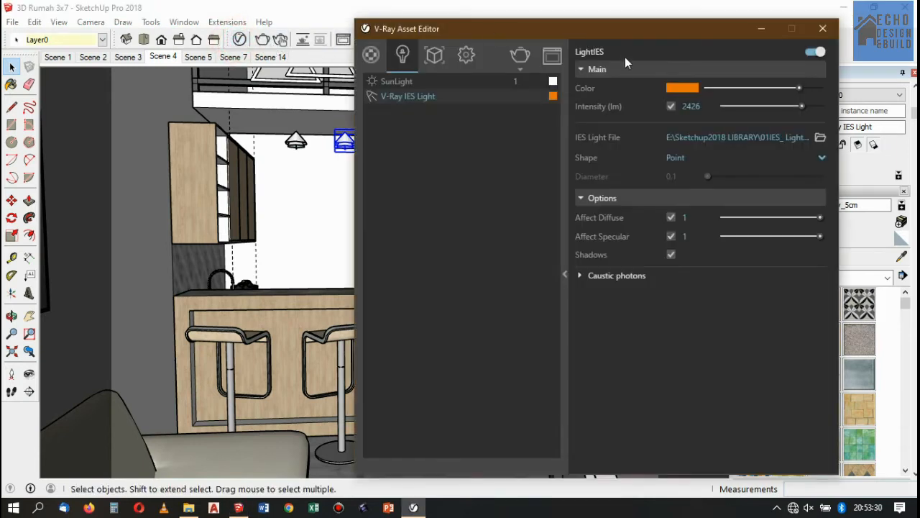
left_click(466, 55)
left_click(617, 56)
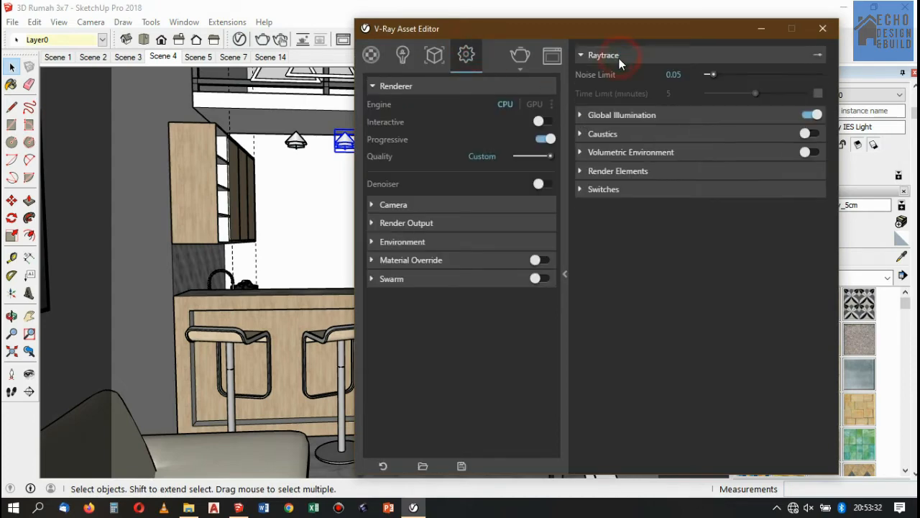
left_click(373, 206)
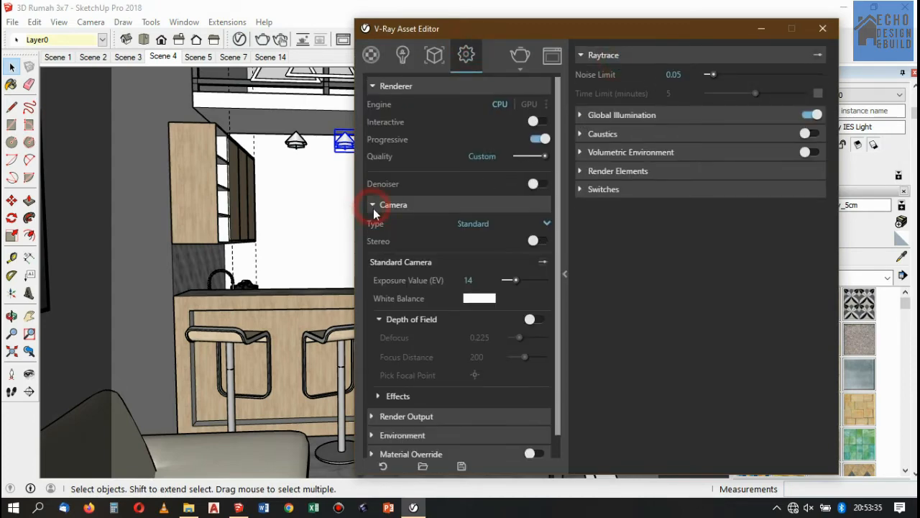
left_click(382, 416)
scroll(399, 384, "down", 3)
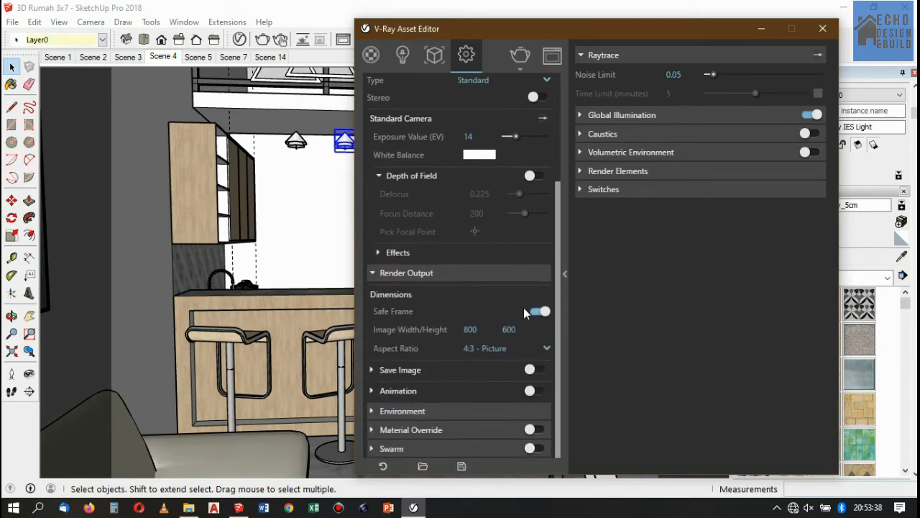
scroll(499, 336, "up", 3)
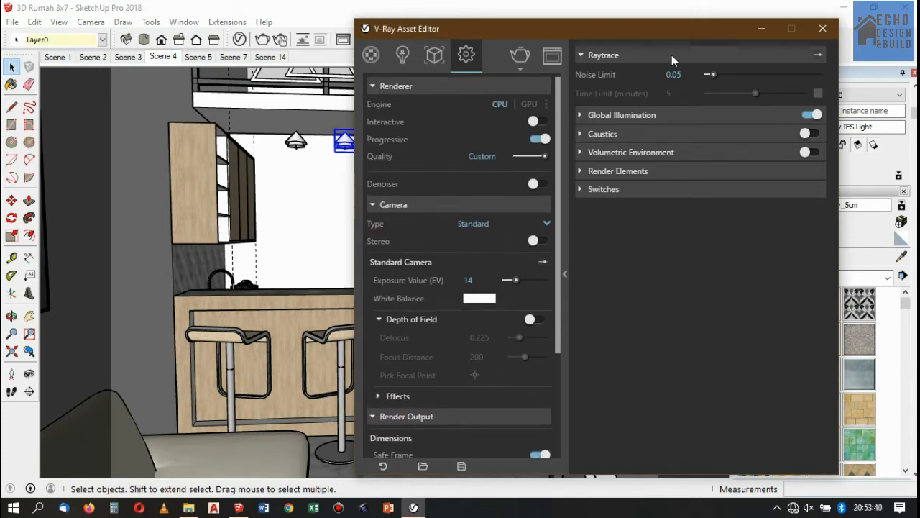
left_click(597, 116)
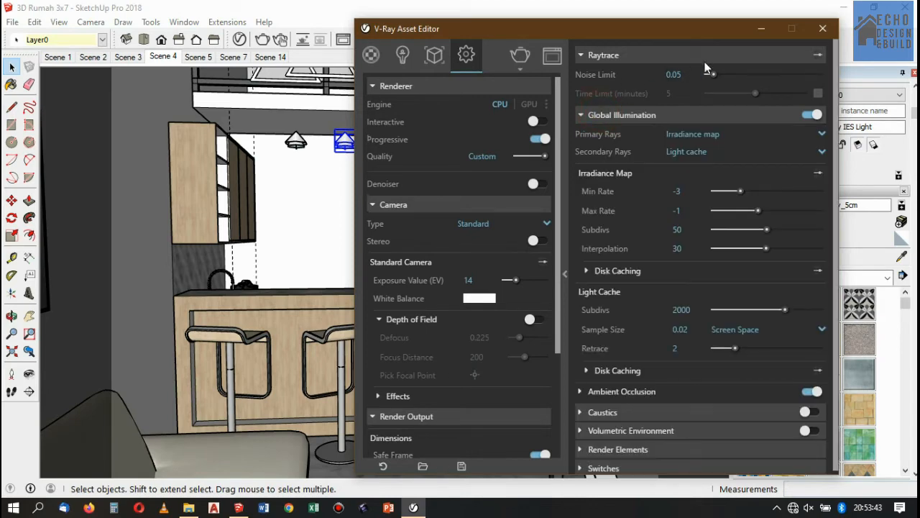
left_click(691, 310)
- Save the SketchUp model with the V-Ray render settings left as they are
left_click(478, 23)
left_click(532, 27)
left_click(12, 22)
left_click(50, 68)
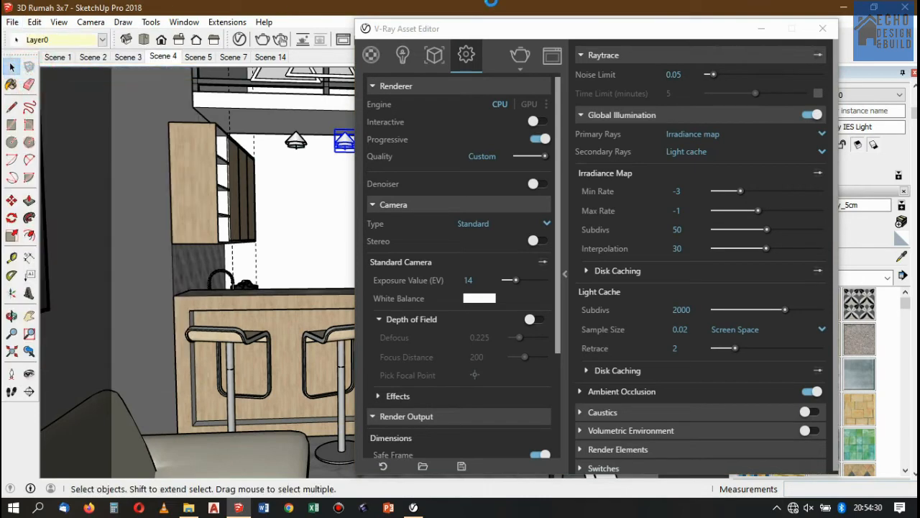
left_click(500, 25)
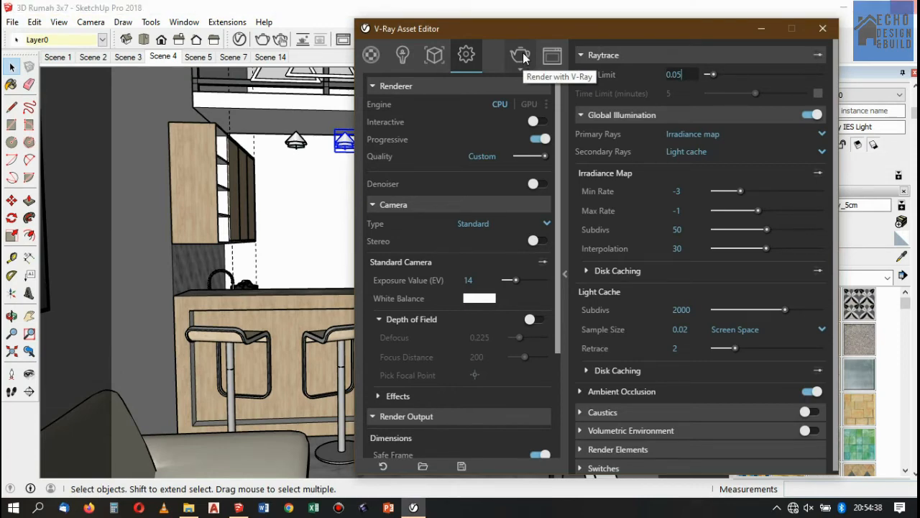
left_click(522, 56)
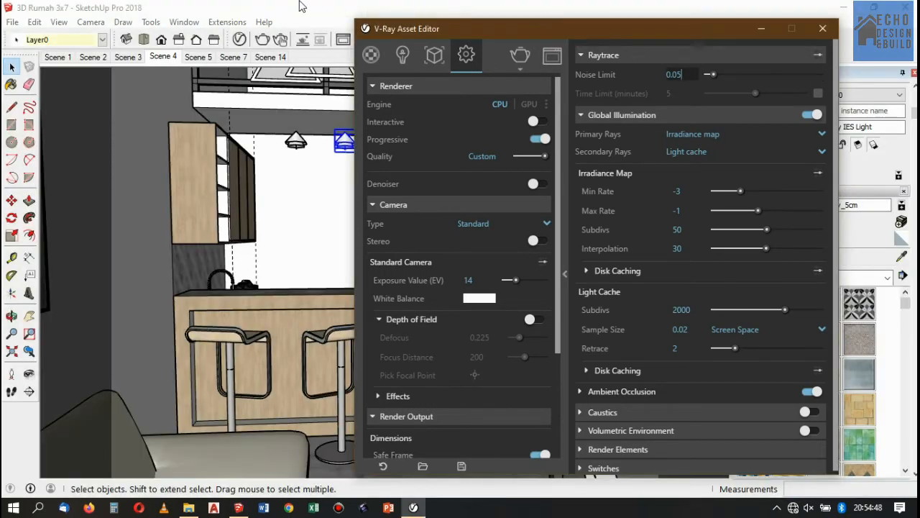
left_click(299, 3)
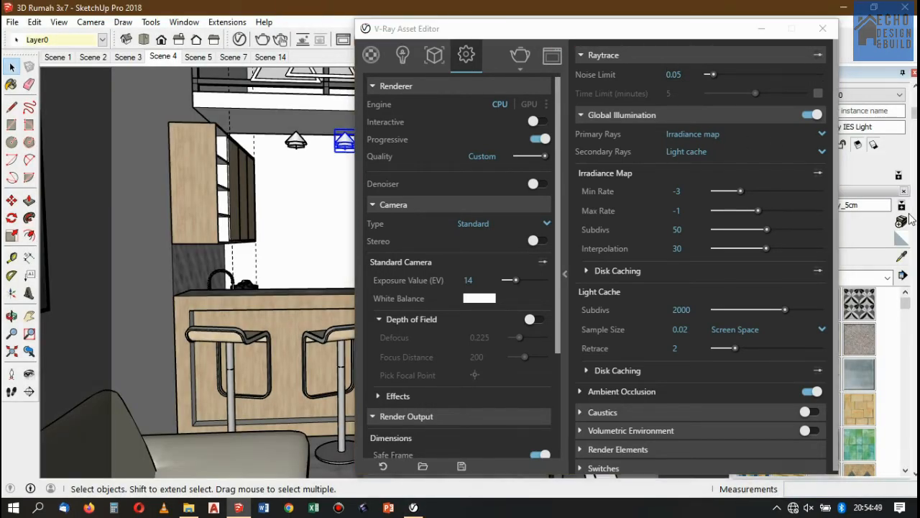
- Minimize the Asset Editor and set the model's shadow time to 17:07
left_click(761, 28)
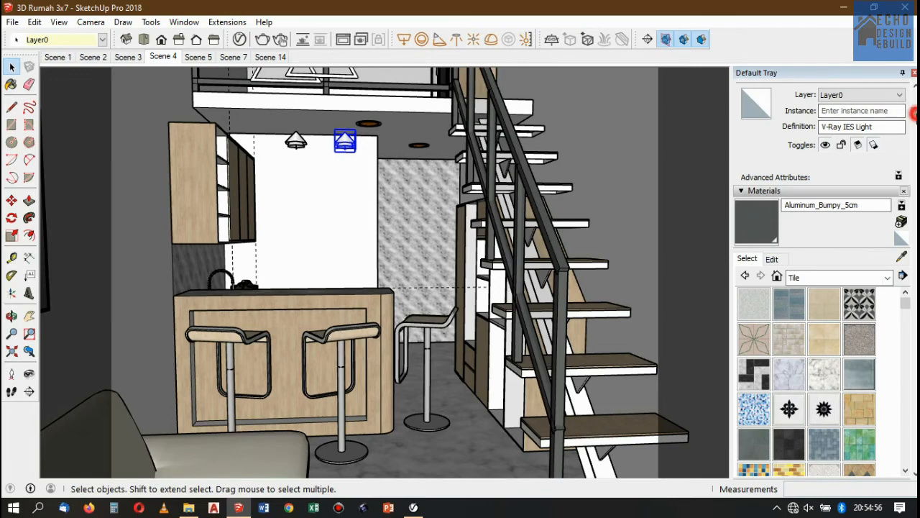
scroll(851, 341, "down", 10)
scroll(852, 341, "down", 3)
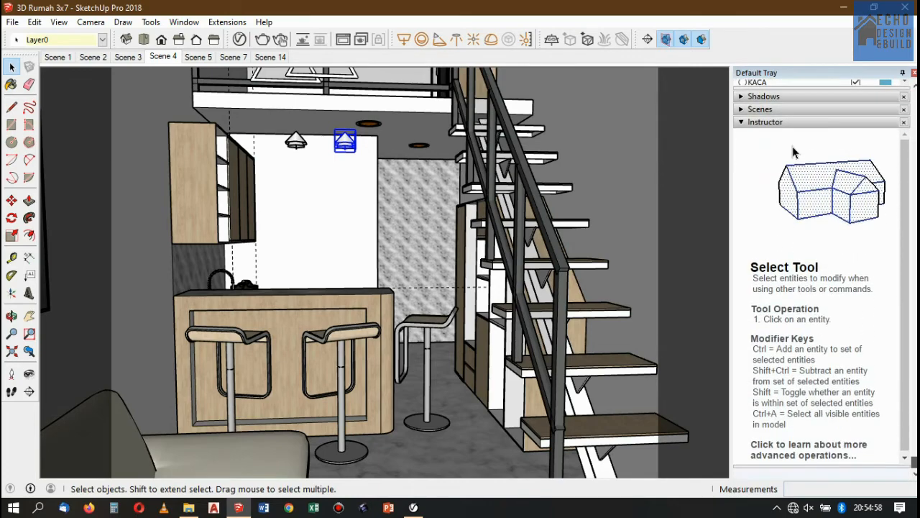
scroll(909, 357, "up", 5)
left_click(747, 256)
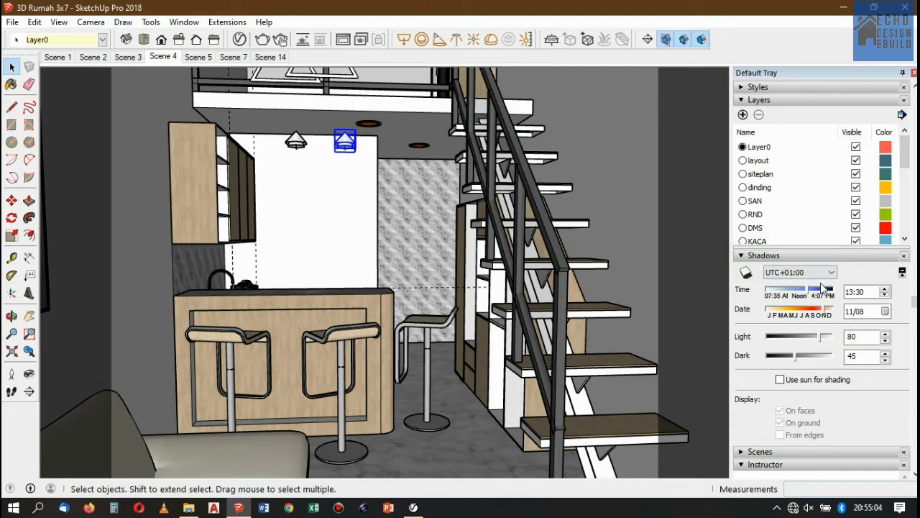
left_click_drag(819, 293, 835, 293)
left_click(885, 290)
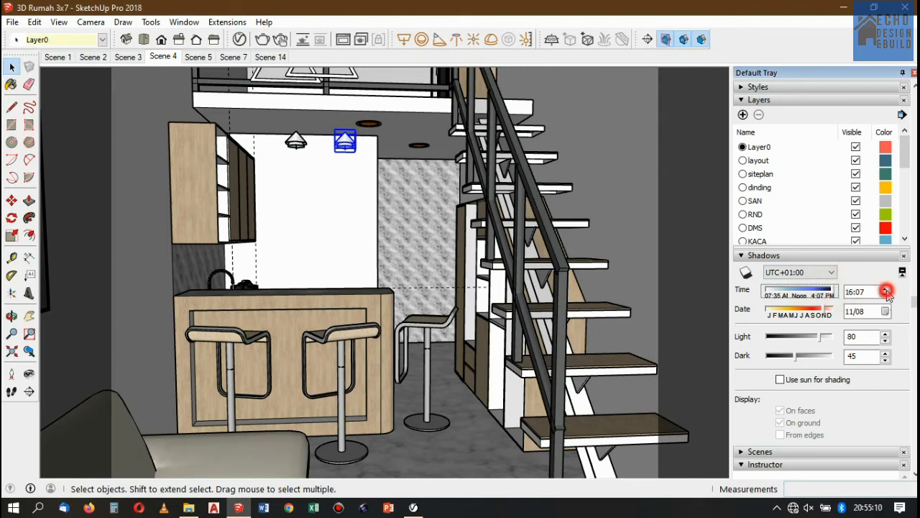
left_click(885, 289)
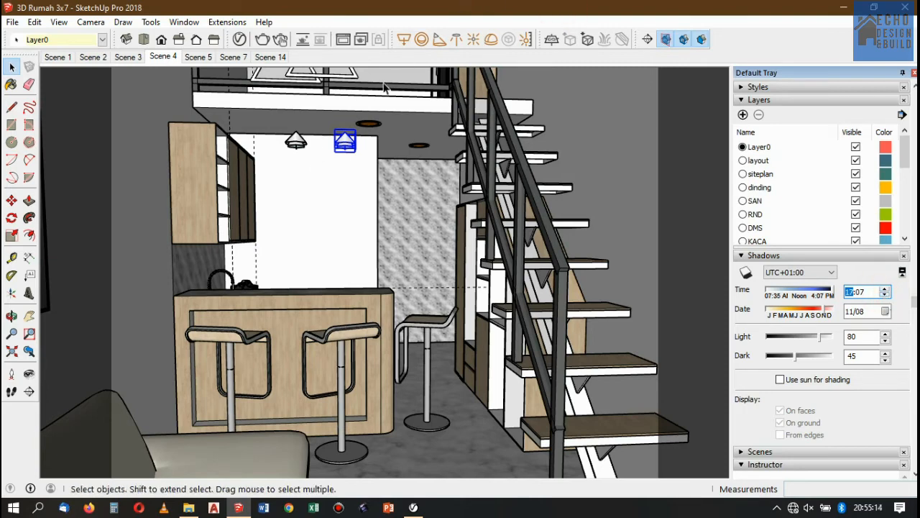
- Save the model, then bring back the V-Ray Asset Editor and place it clear of the shadow settings
left_click(13, 21)
left_click(33, 73)
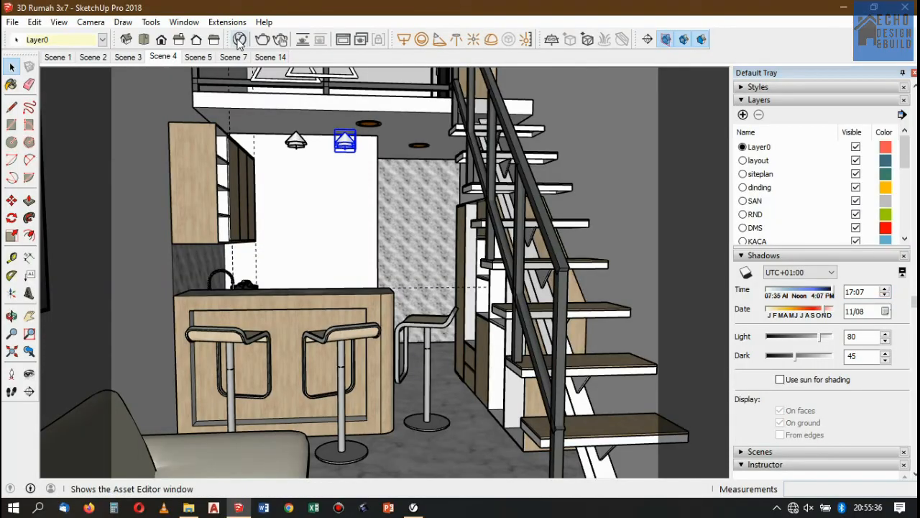
left_click(238, 40)
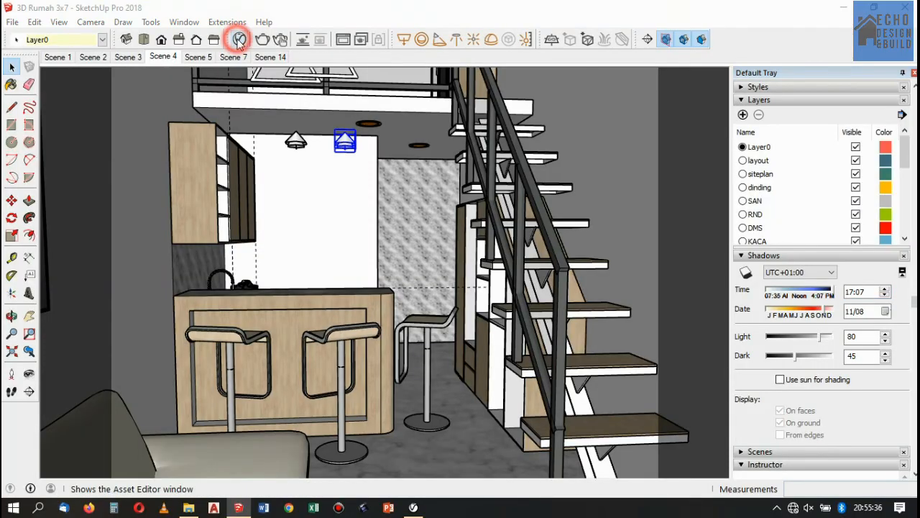
left_click_drag(523, 26, 342, 31)
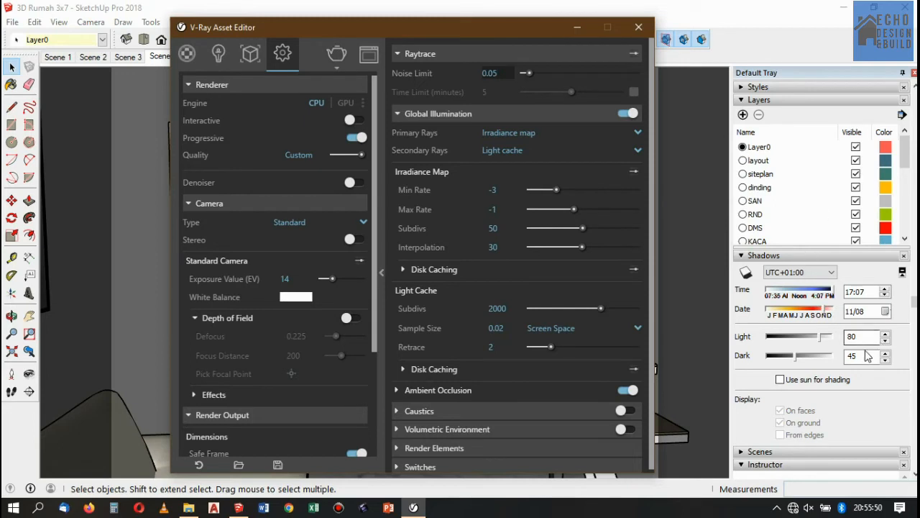
- Render the kitchen scene with V-Ray and bring up the finished image in the frame buffer
left_click(340, 57)
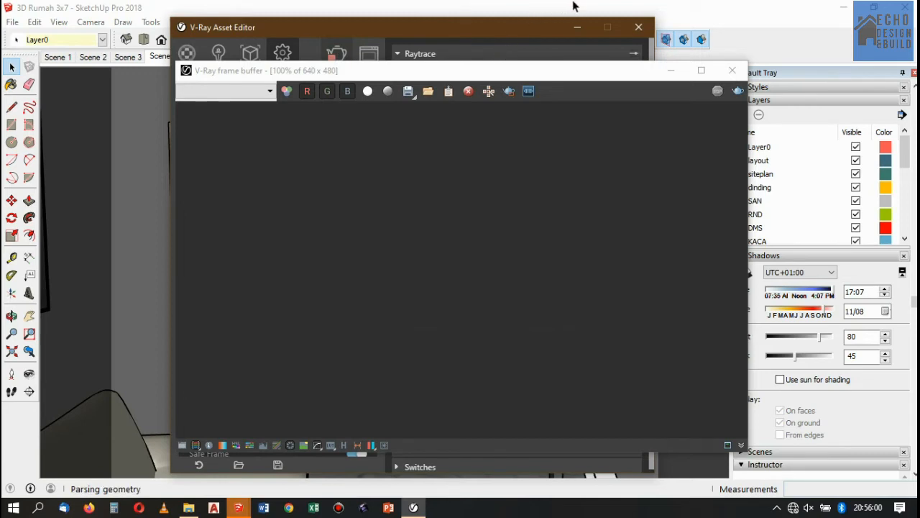
mouse_move(534, 6)
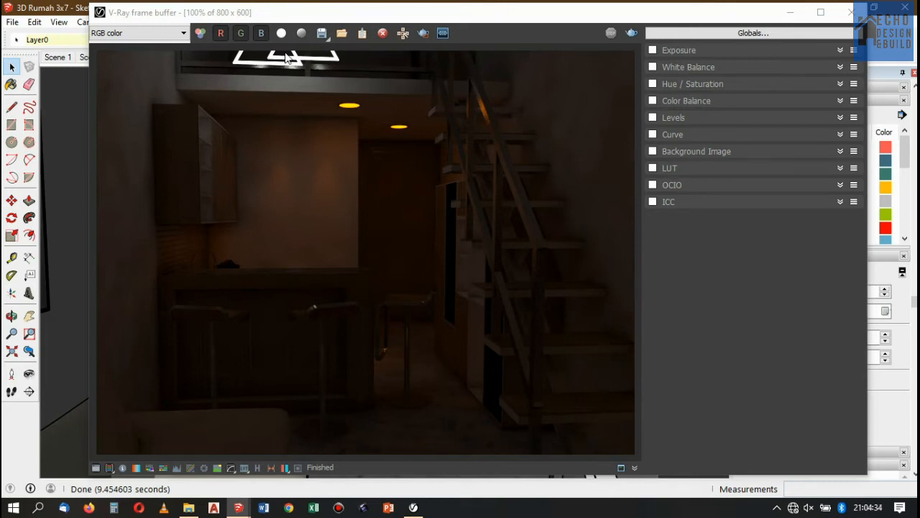
left_click(301, 25)
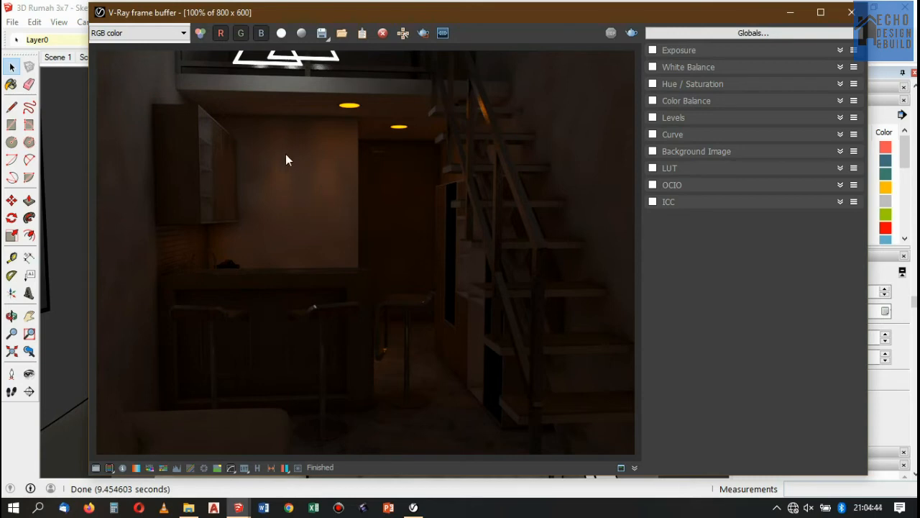
- Examine the glow of the two IES lights on the kitchen's white wall in the rendered image
scroll(285, 152, "up", 3)
scroll(285, 154, "down", 4)
scroll(287, 156, "up", 3)
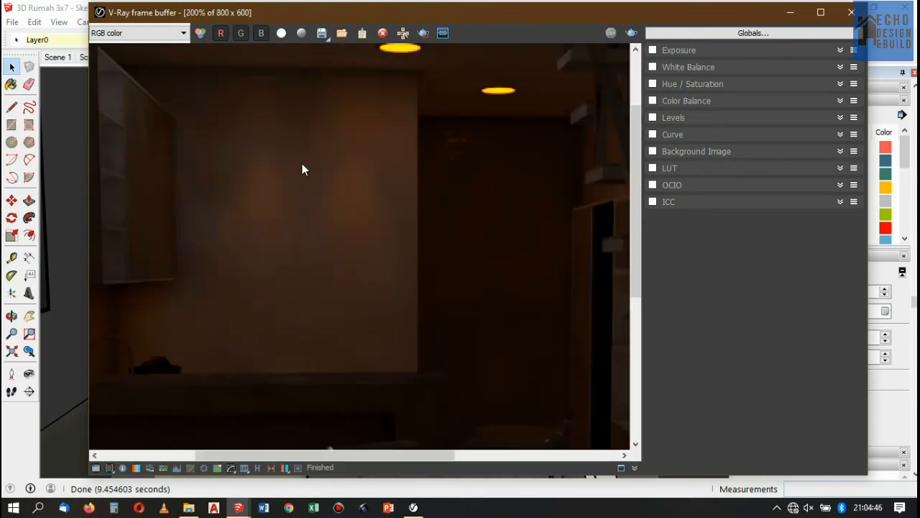
scroll(411, 137, "down", 1)
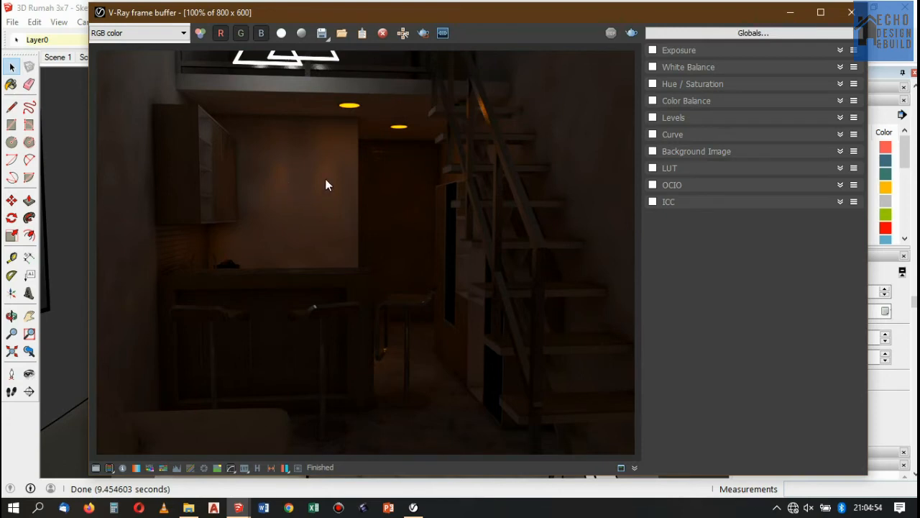
scroll(324, 111, "up", 1)
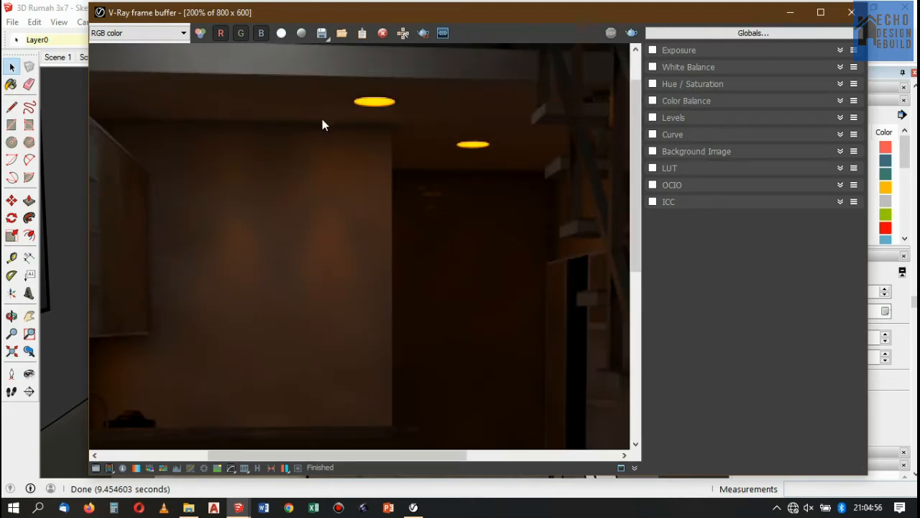
scroll(323, 121, "down", 1)
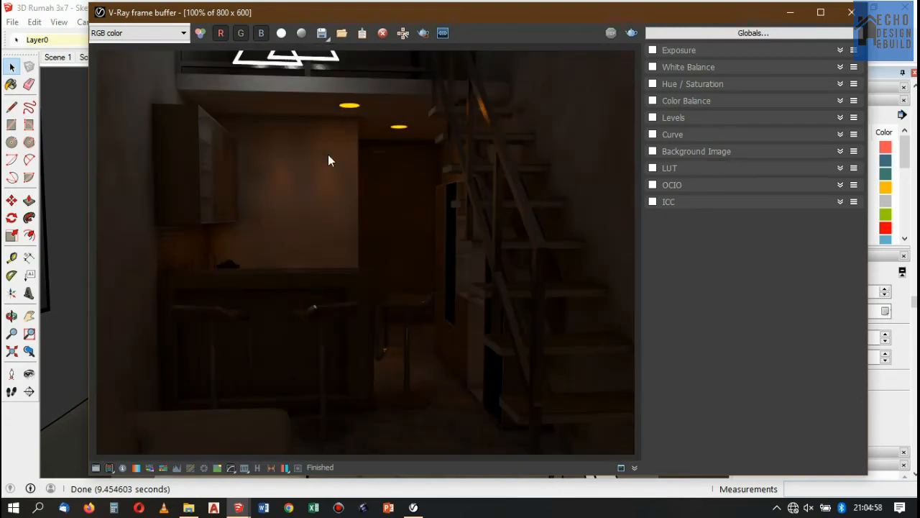
scroll(321, 153, "up", 1)
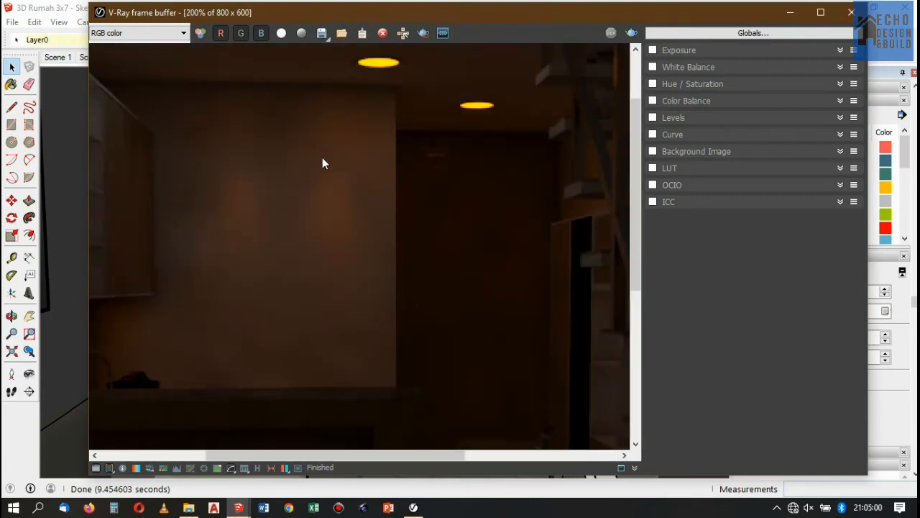
scroll(323, 172, "down", 2)
scroll(325, 176, "up", 2)
scroll(340, 166, "up", 2)
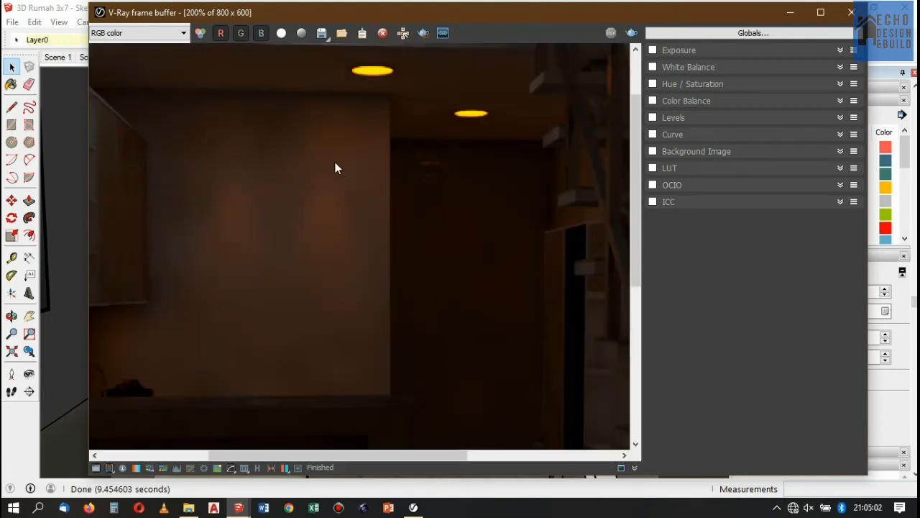
scroll(335, 164, "down", 2)
scroll(335, 165, "up", 1)
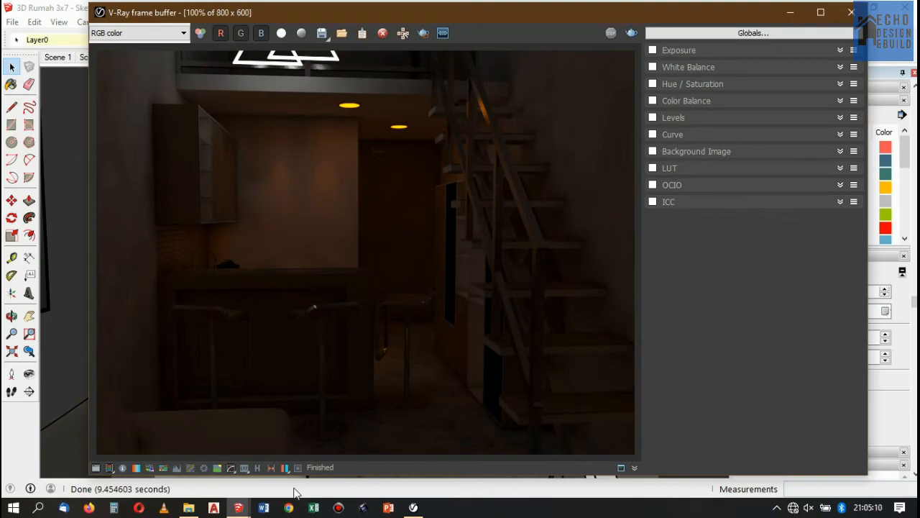
- Look at the IES preview images in the Best IES 1 folder, then return to the V-Ray frame buffer
left_click(188, 506)
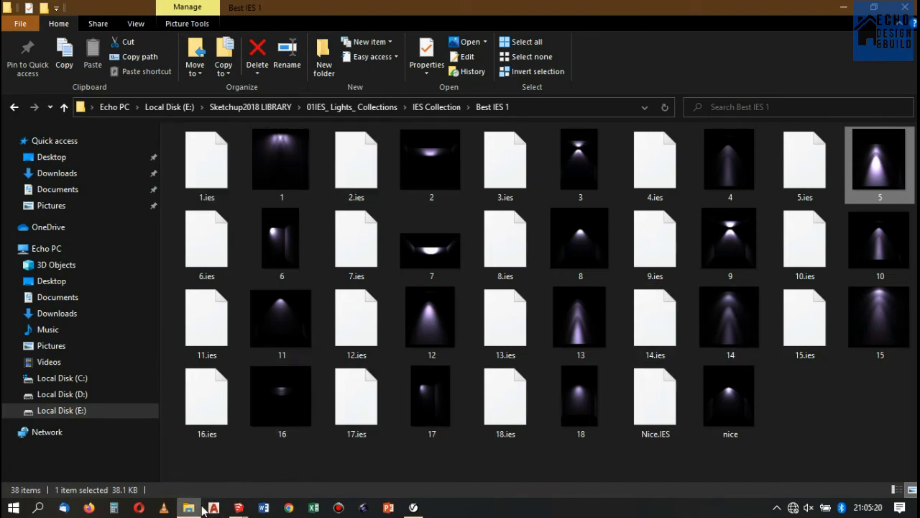
left_click(239, 506)
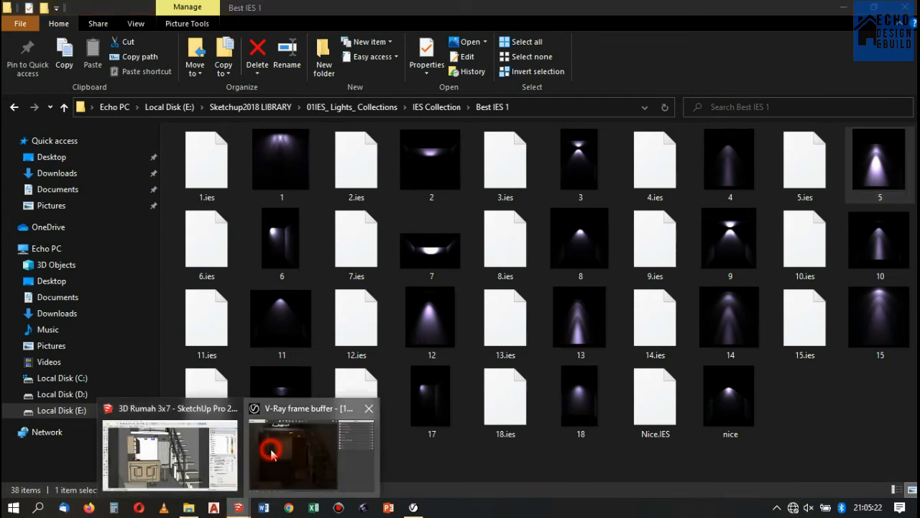
left_click(302, 445)
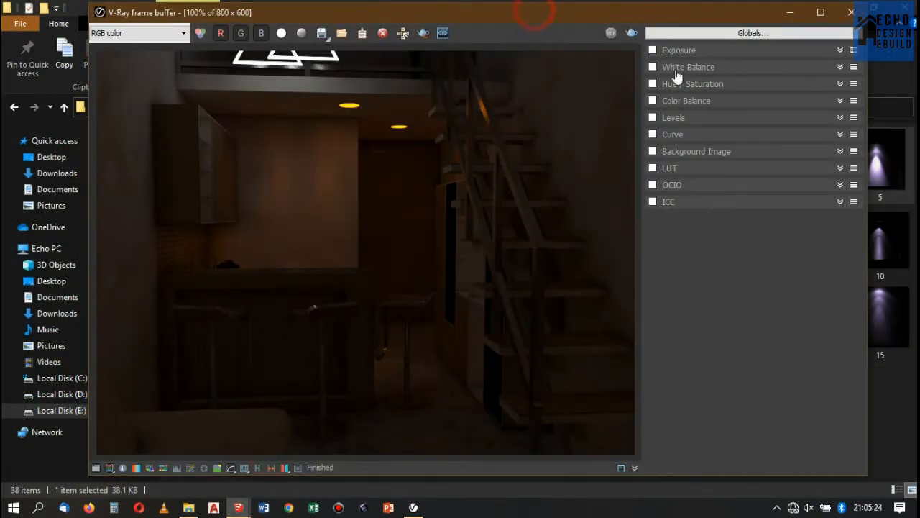
- Enable the render's exposure correction with an exposure of 2.51 and a contrast of 0.39
left_click(652, 50)
left_click(839, 51)
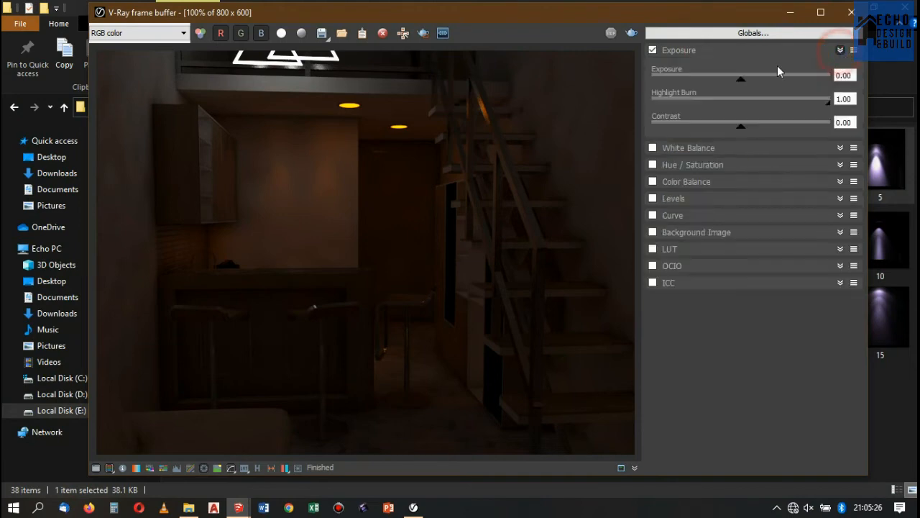
left_click_drag(741, 79, 786, 94)
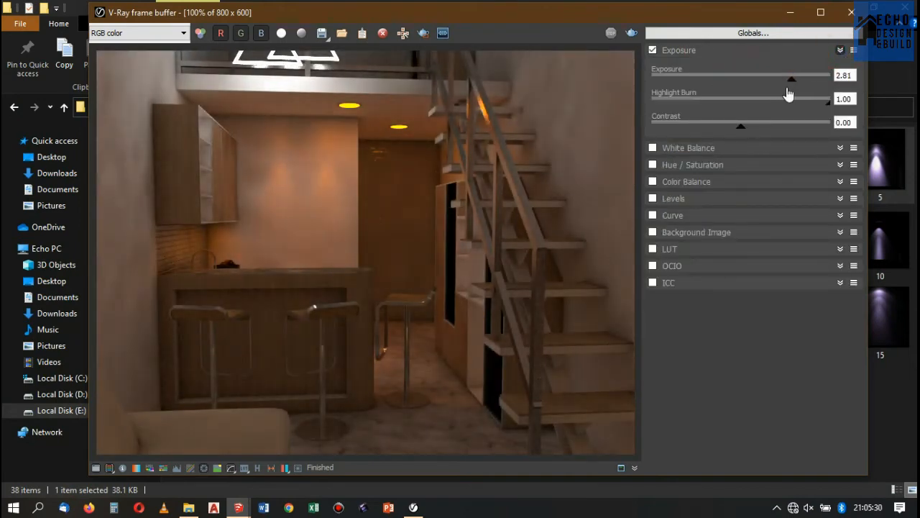
left_click_drag(742, 134, 776, 148)
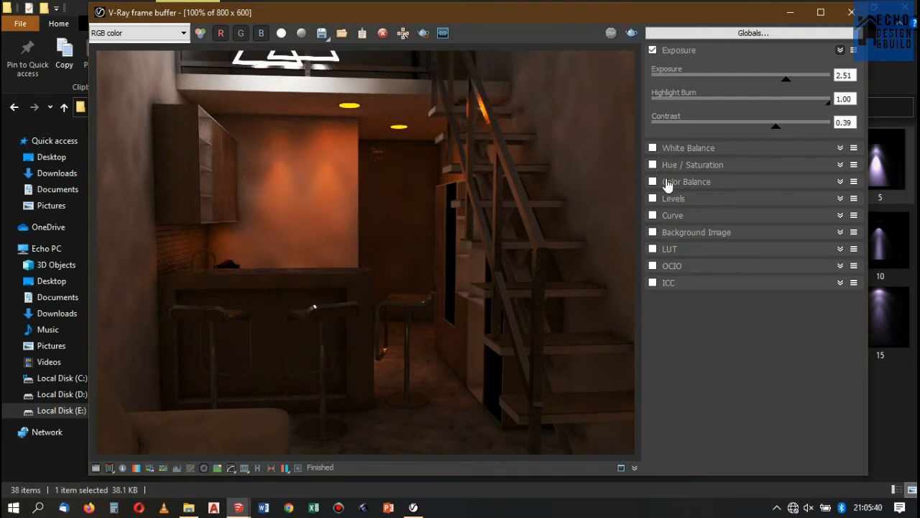
- Expand the color balance, hue/saturation and white balance corrections, and reduce the contrast to 0.02
left_click(840, 182)
left_click(839, 165)
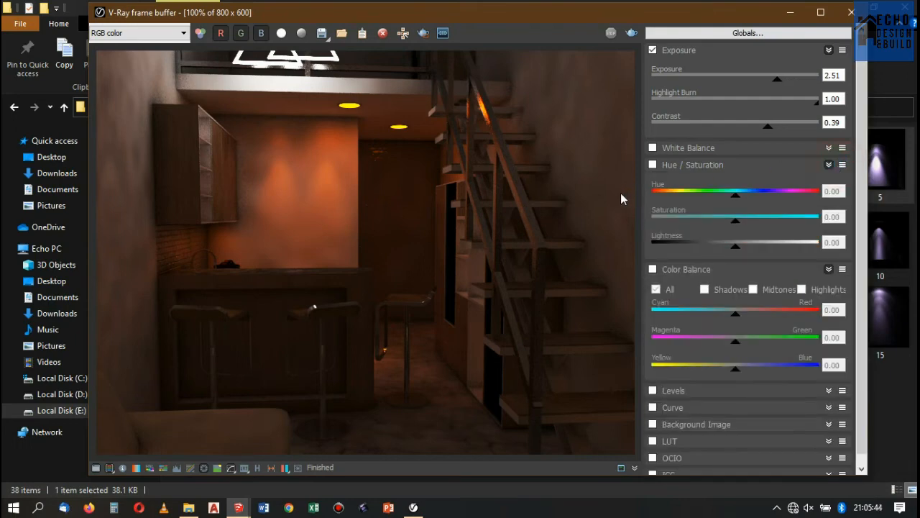
left_click(828, 149)
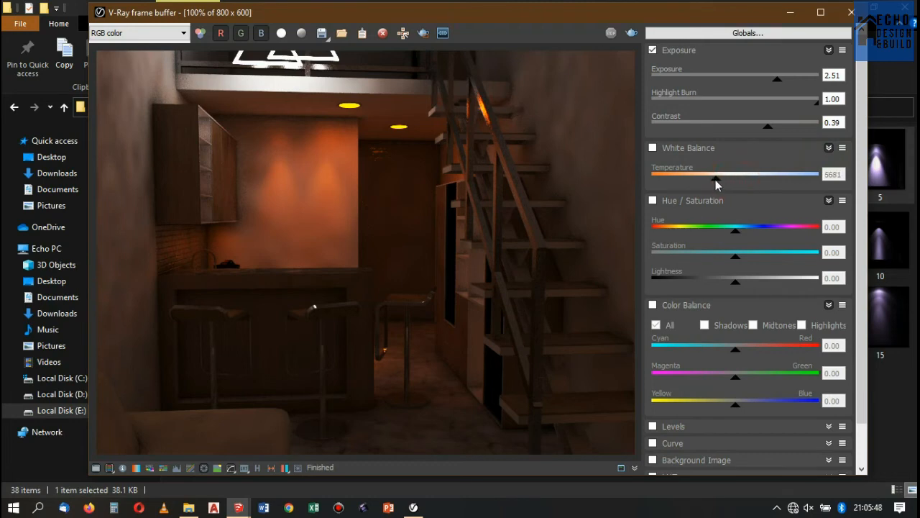
mouse_move(715, 180)
left_mouse_down()
mouse_move(689, 180)
mouse_move(717, 180)
left_mouse_up()
left_click_drag(778, 185, 735, 177)
left_click_drag(769, 131, 736, 129)
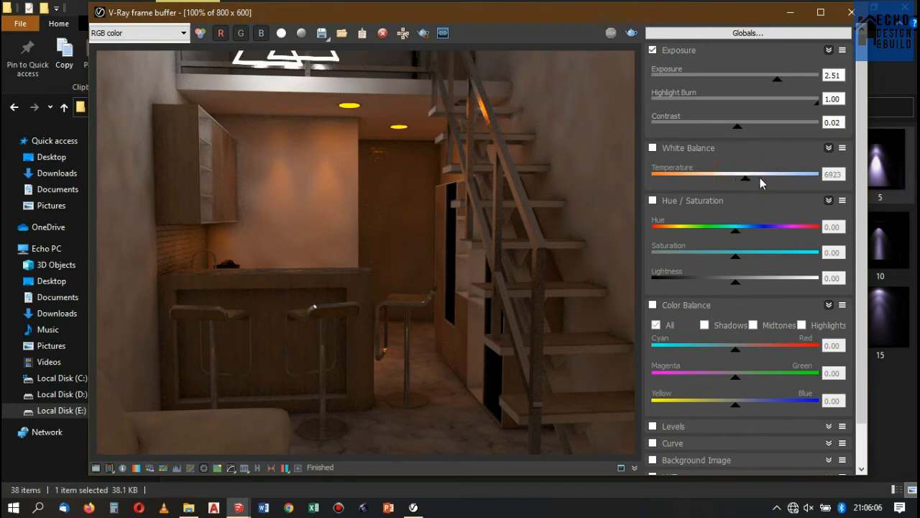
- Enable white balance with a temperature of 5597 and raise the contrast to 0.58
left_click_drag(769, 176, 707, 178)
left_click(652, 148)
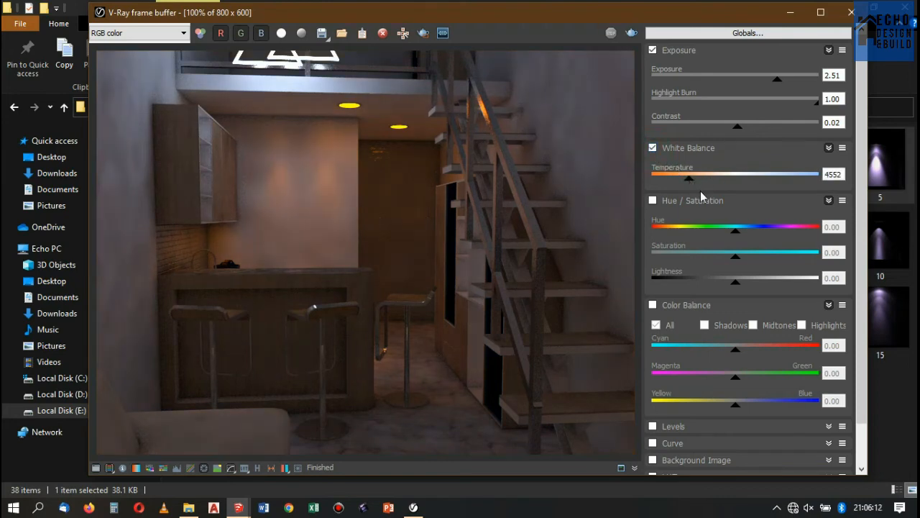
left_click_drag(690, 181, 716, 184)
left_click_drag(741, 133, 785, 132)
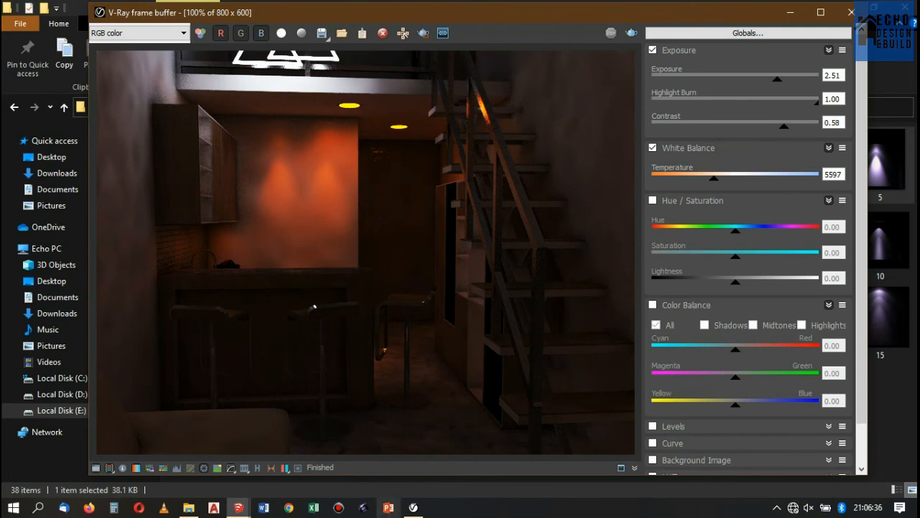
- Compare the high-contrast wall glow with the selected IES preview 5 in File Explorer and return to the frame buffer
left_click(189, 508)
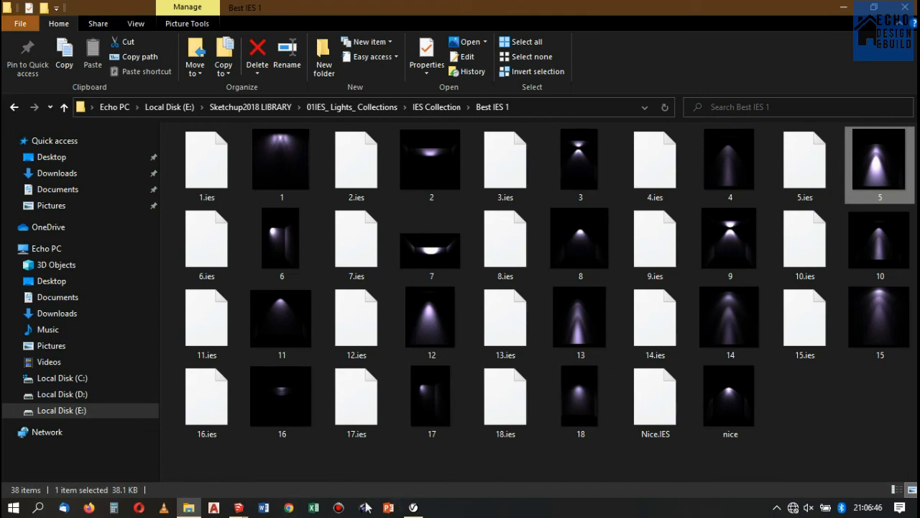
left_click(239, 507)
left_click(306, 465)
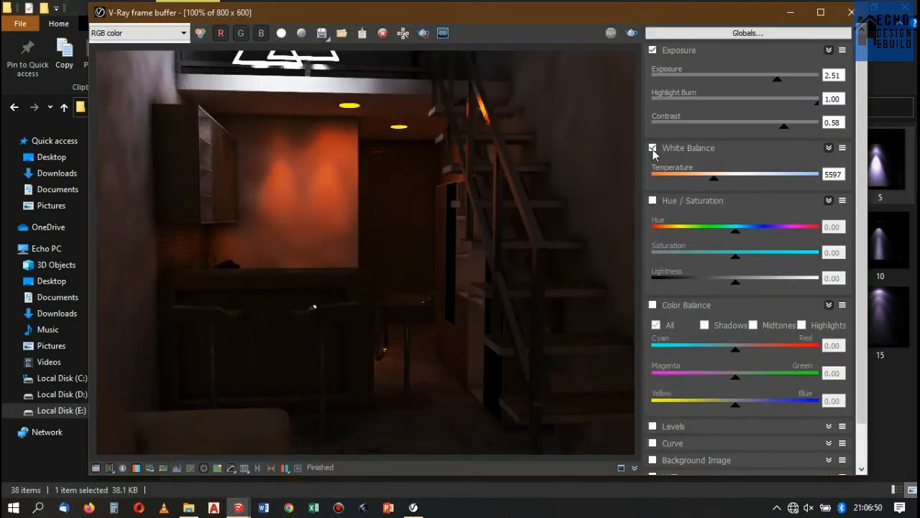
- Adjust the render correction to contrast 0.09, exposure 3.67 and white balance temperature 4948
left_click_drag(787, 132, 742, 136)
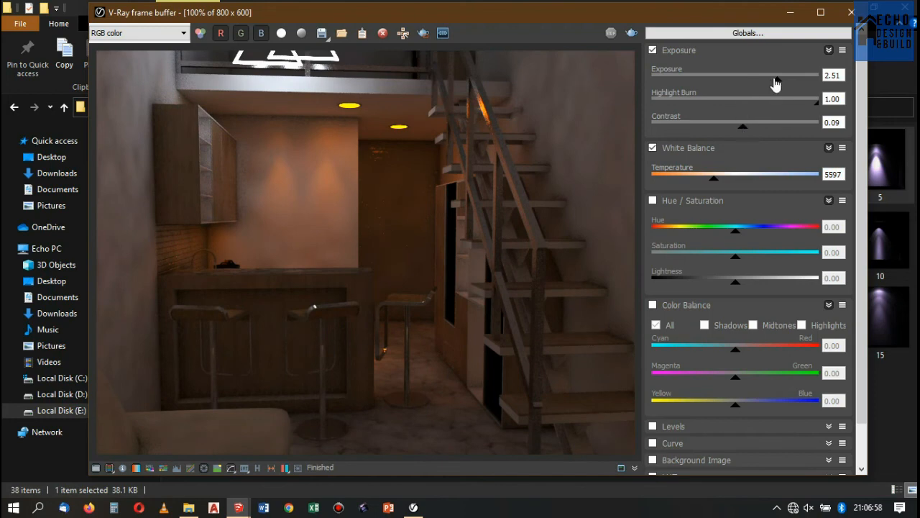
left_click_drag(775, 80, 798, 82)
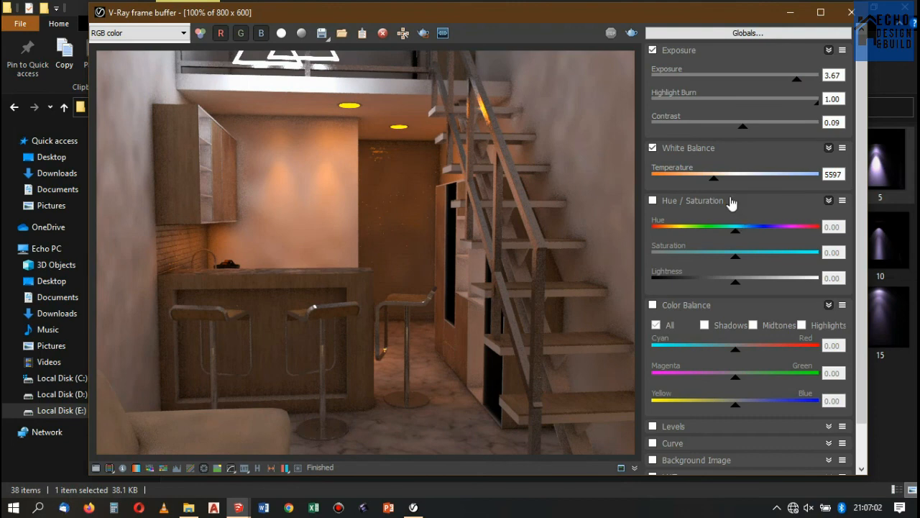
left_click_drag(717, 185, 700, 185)
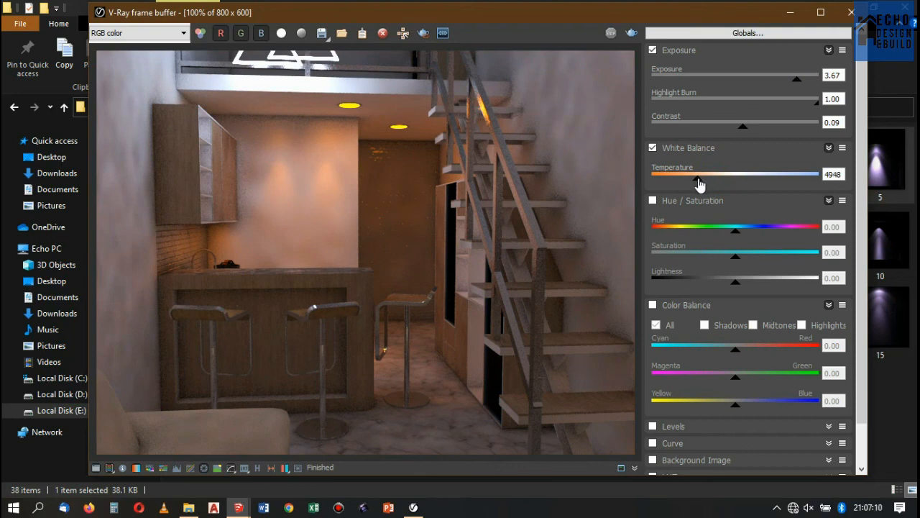